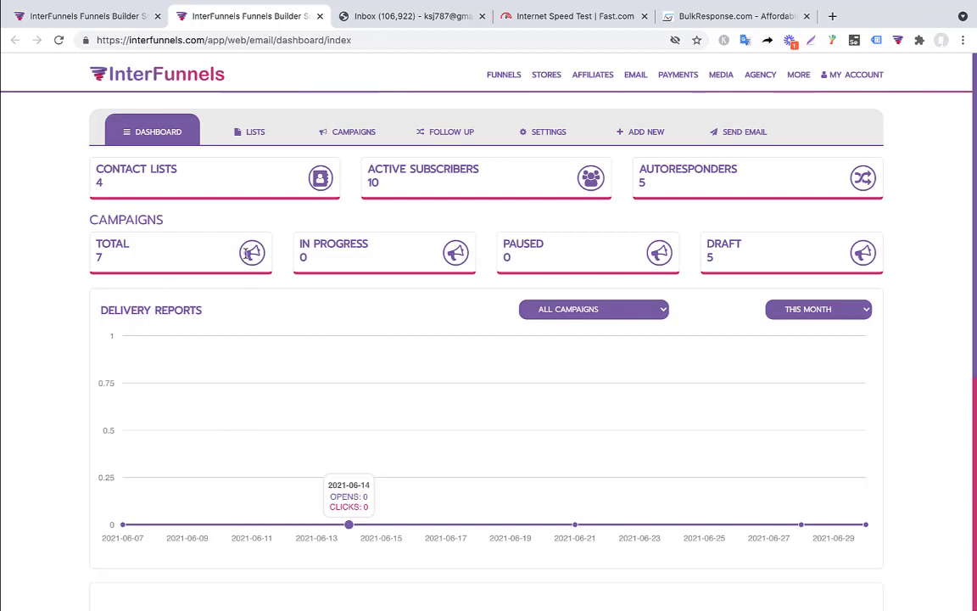
Step: Show the email Settings SMTP list with the default server on port 2525
click(538, 136)
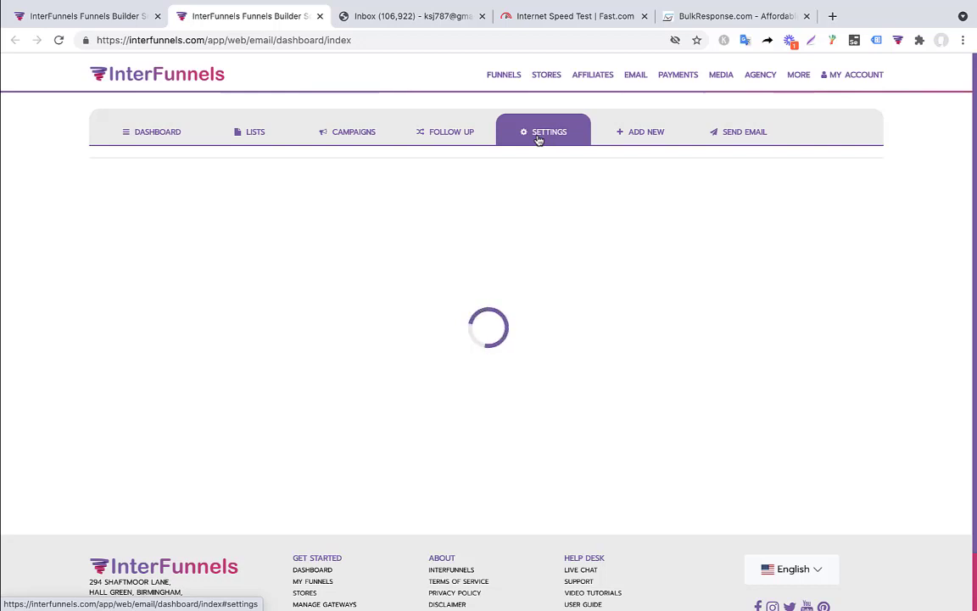
click(151, 134)
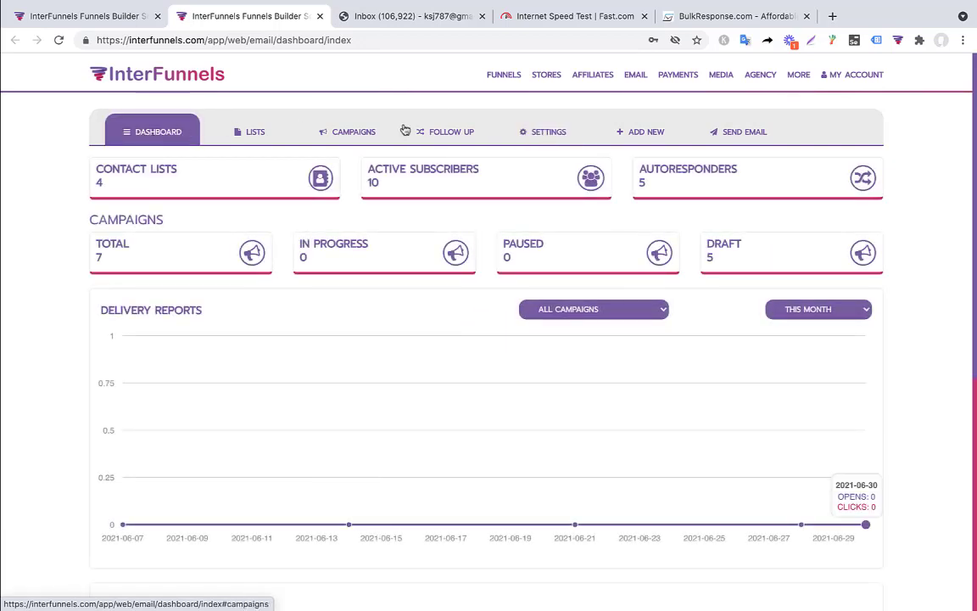
click(551, 136)
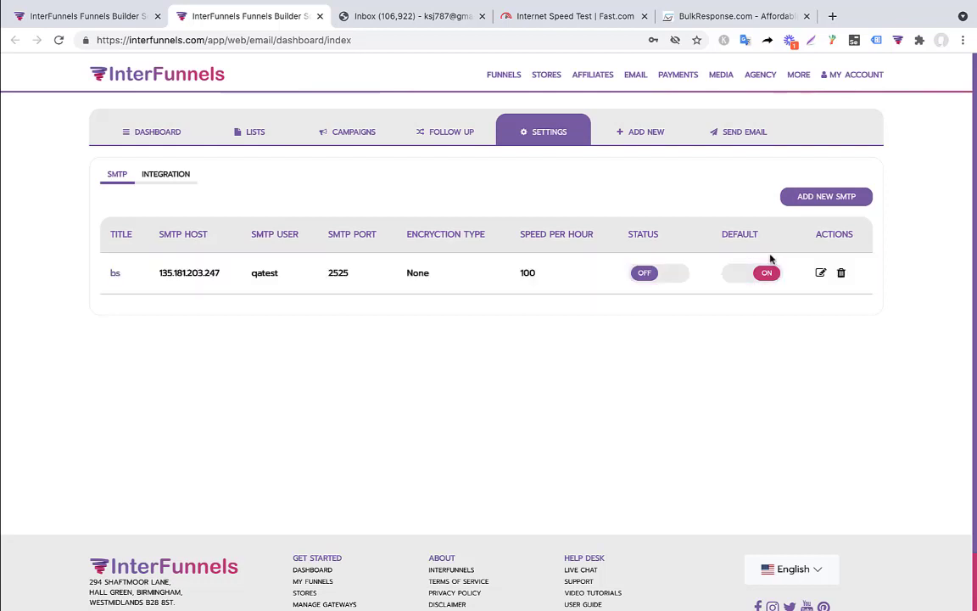
Step: Add a new SMTP server titled mailgun with host smtp.mailgun.net
click(851, 201)
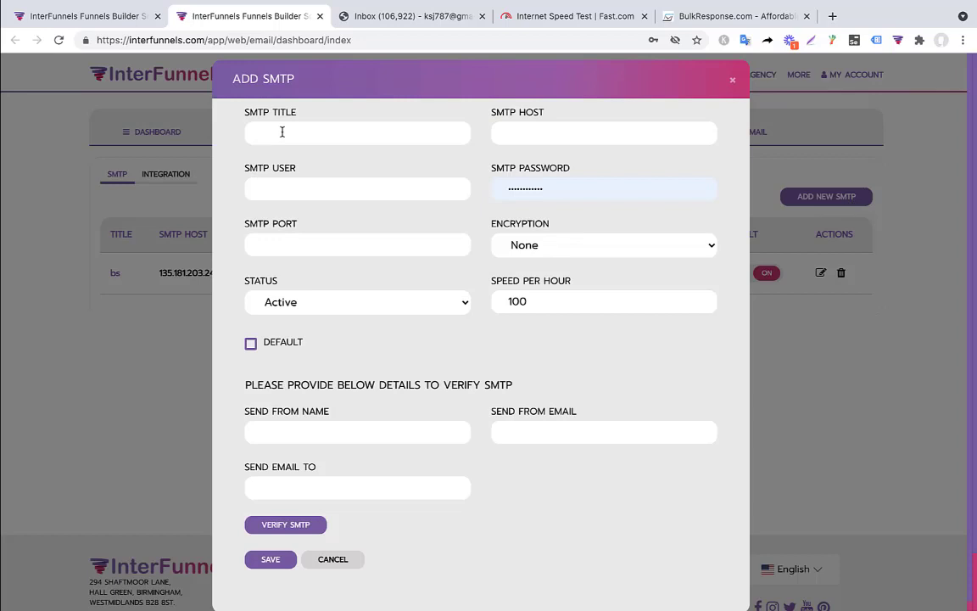
text(mailgun)
click(526, 139)
text(m)
text(ail.)
key(BackSpace)
key(BackSpace)
key(BackSpace)
key(BackSpace)
key(BackSpace)
text(smtp.mailg)
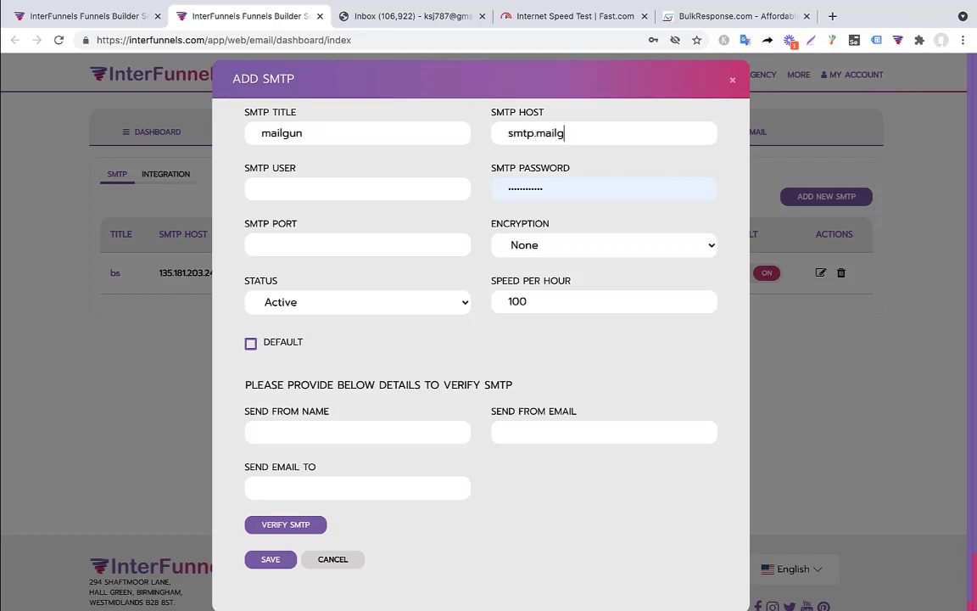
text(un.c)
key(BackSpace)
text(net)
Step: Set the SMTP user to interfunnels, port 25, and encryption None
click(331, 188)
text(interfun)
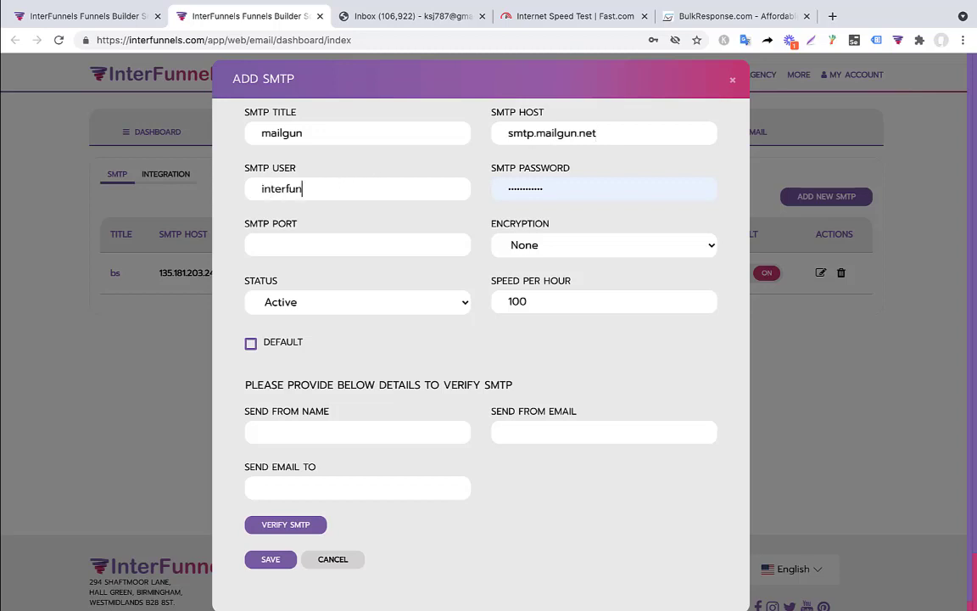
text(nels)
key(Tab)
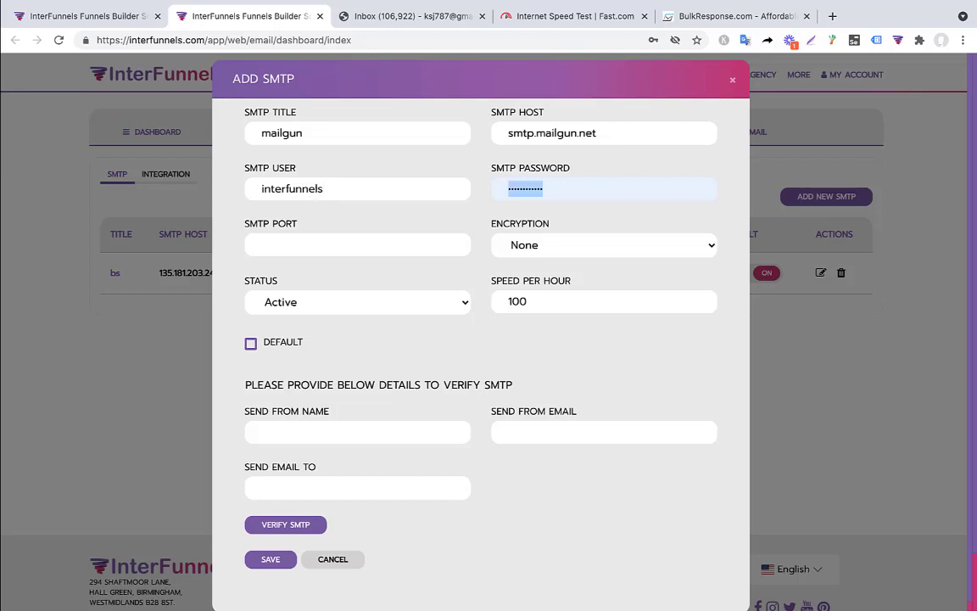
click(320, 245)
text(25)
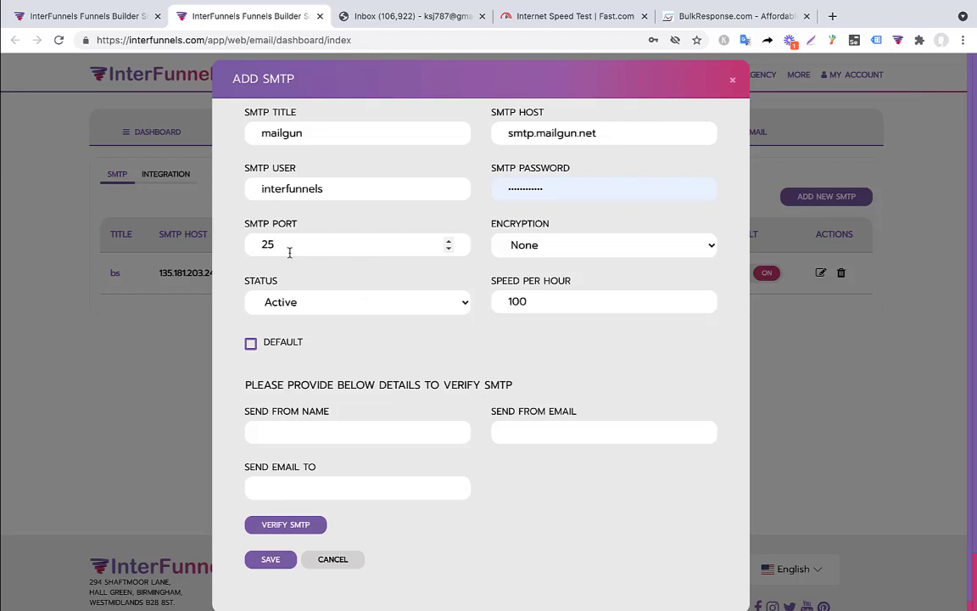
click(549, 253)
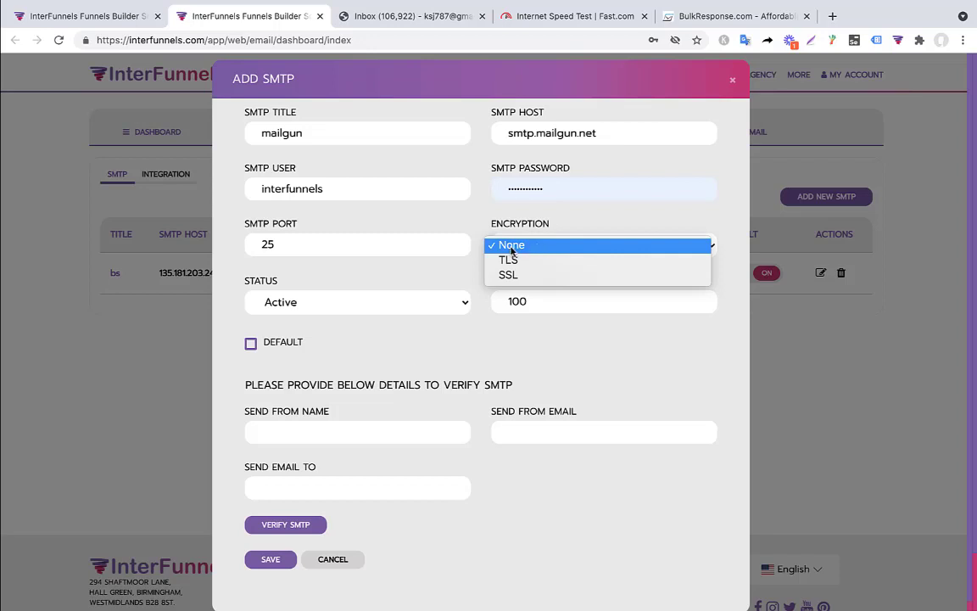
click(515, 246)
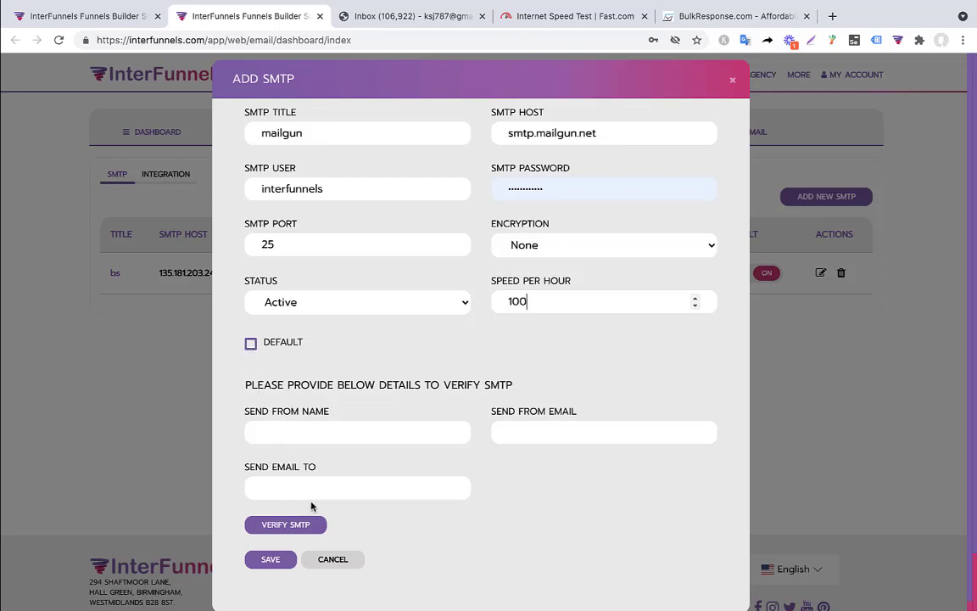
Step: Cancel the Add SMTP form without saving, returning to the bs server list
click(322, 432)
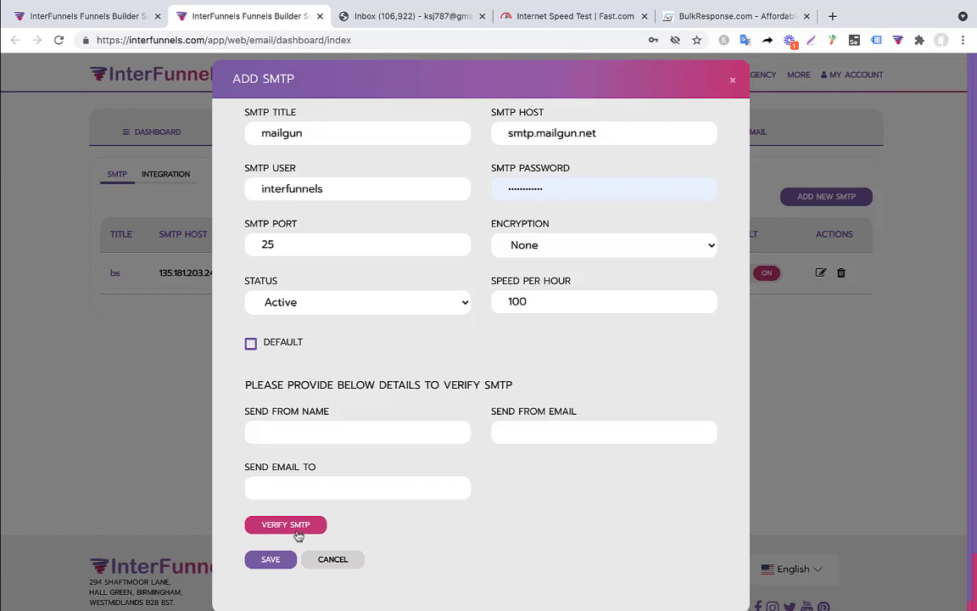
click(331, 559)
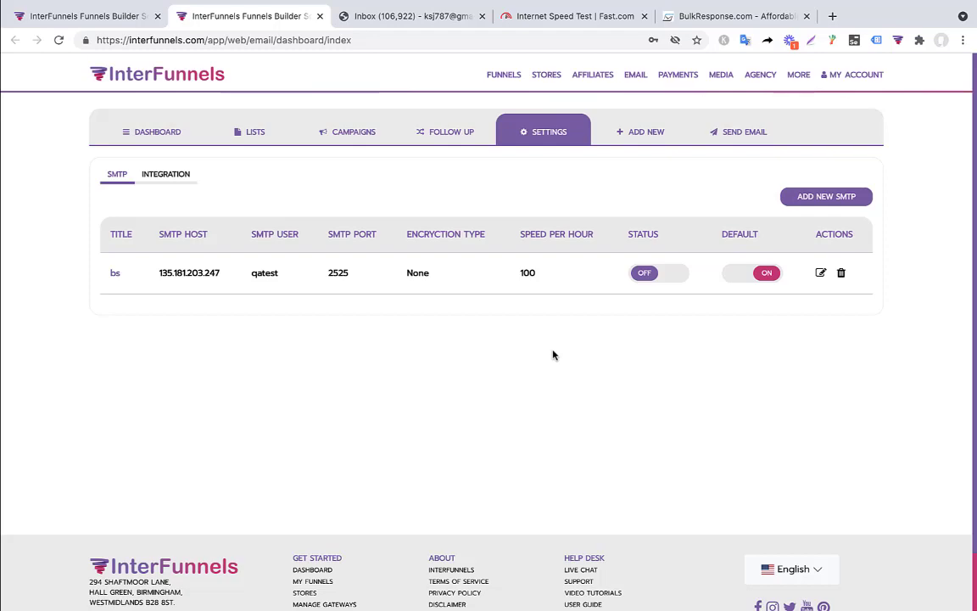
Step: Browse the BulkResponse SMTP Relay pricing plans, then go back to InterFunnels' SMTP settings
click(741, 8)
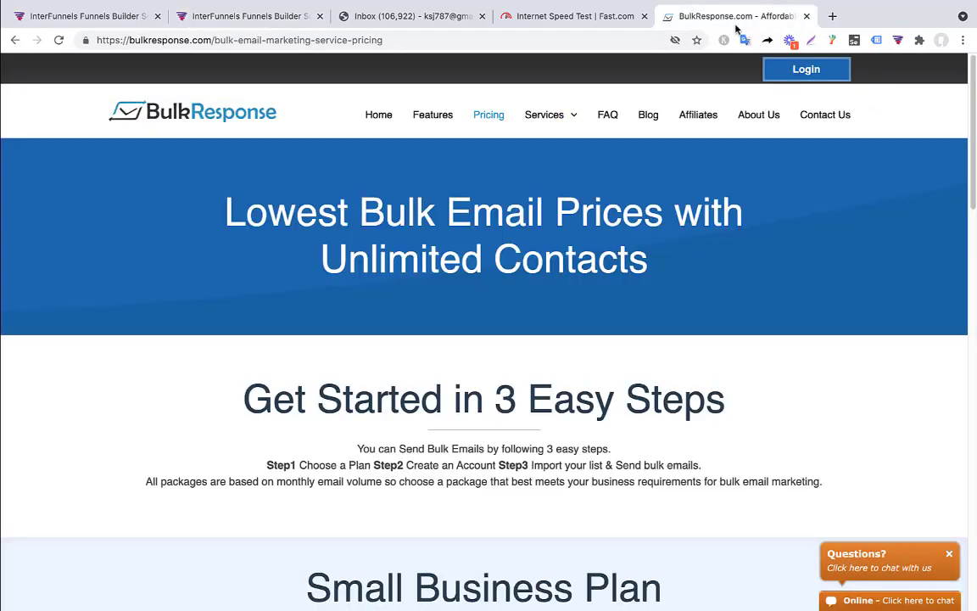
scroll(693, 345, down, 5)
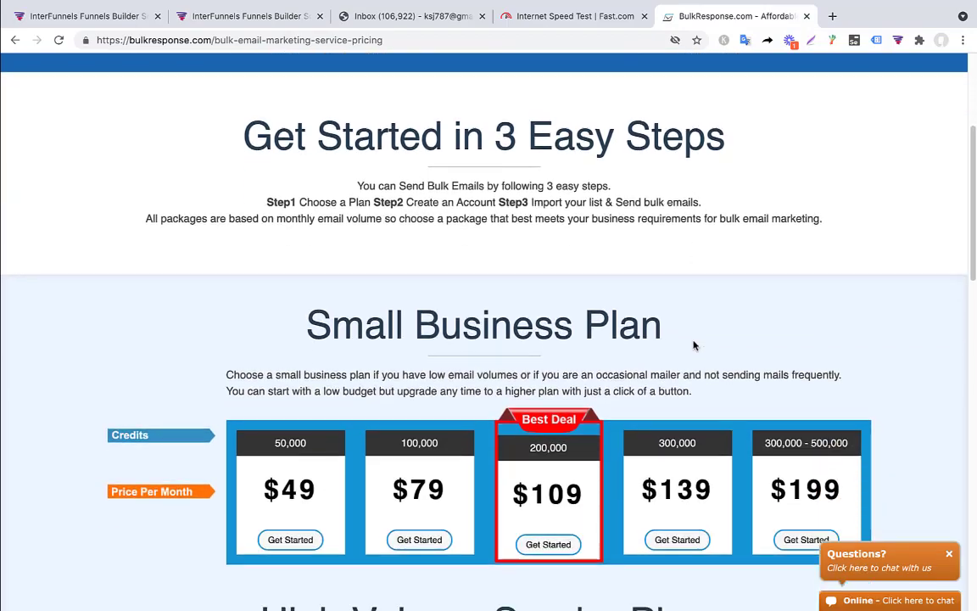
scroll(693, 346, down, 4)
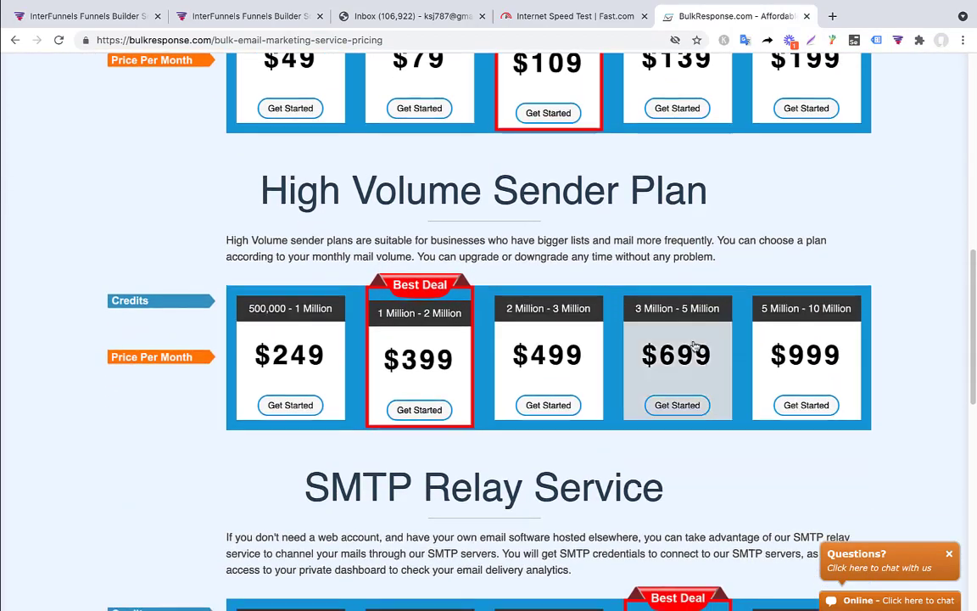
scroll(694, 344, up, 2)
scroll(693, 345, up, 8)
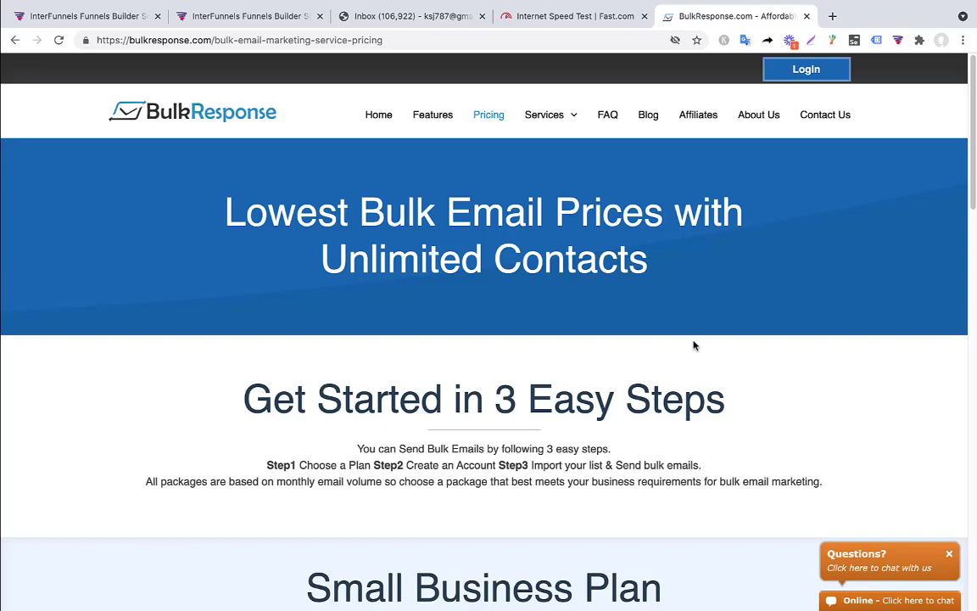
scroll(693, 345, down, 8)
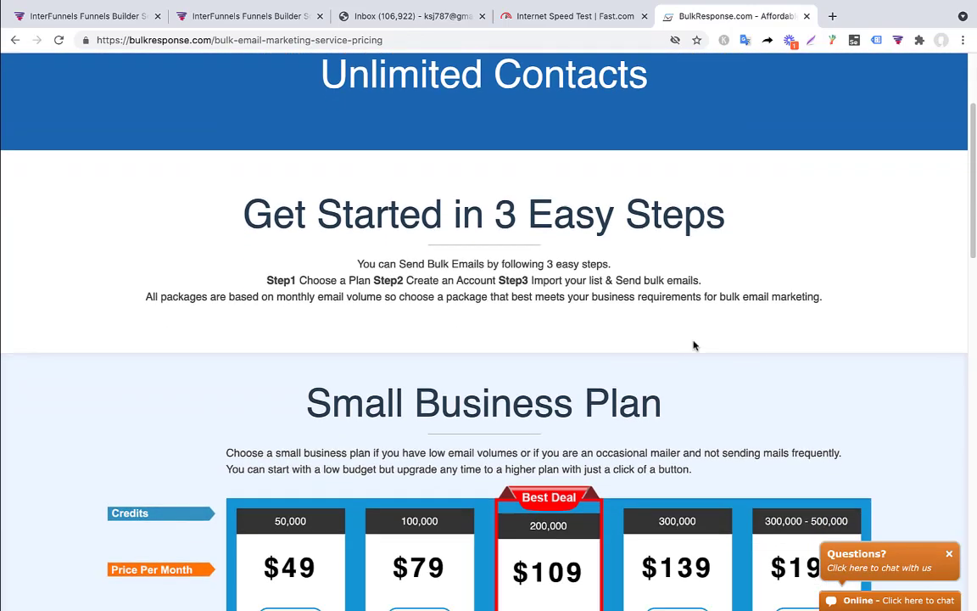
scroll(693, 345, down, 6)
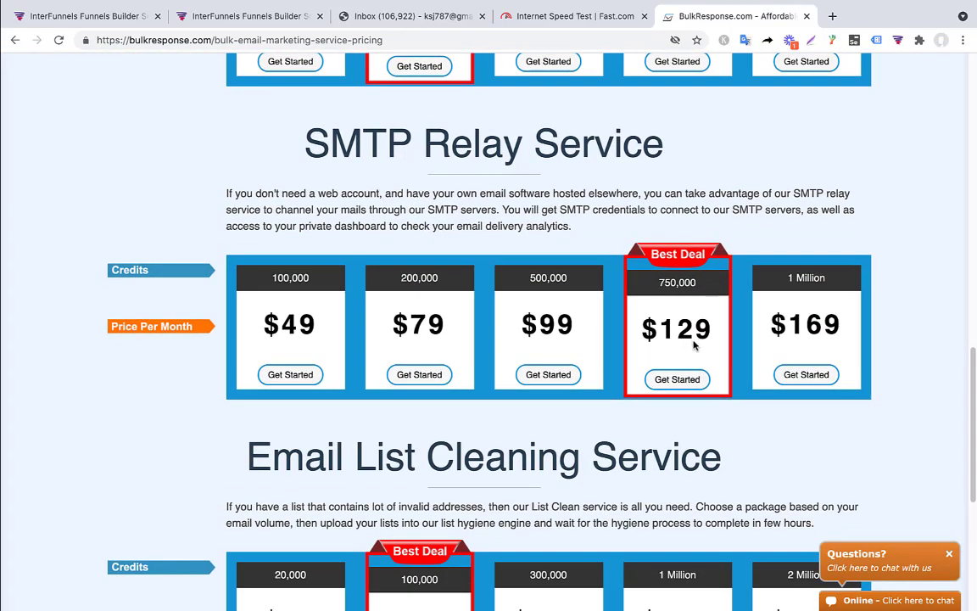
scroll(788, 334, up, 3)
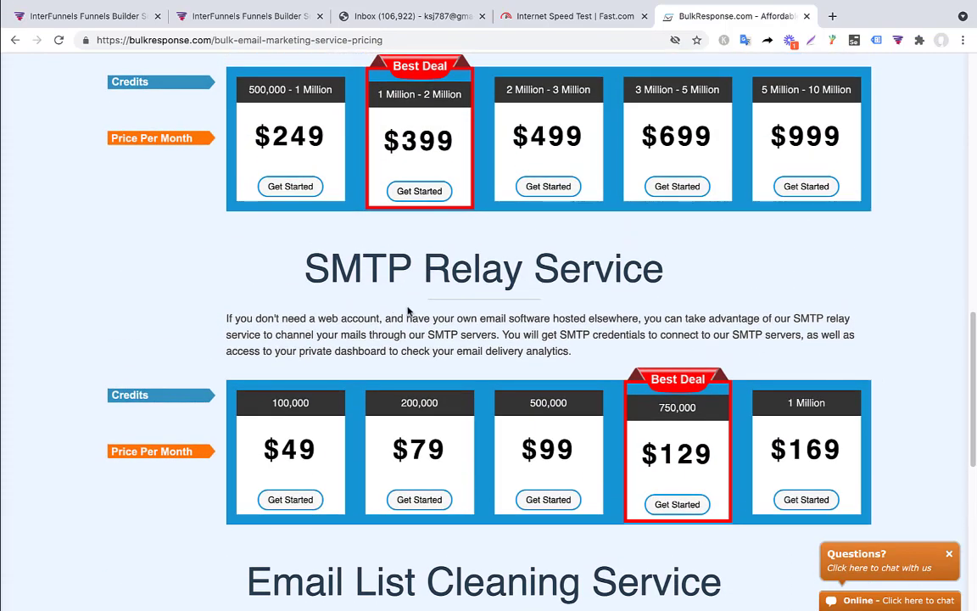
scroll(370, 281, down, 1)
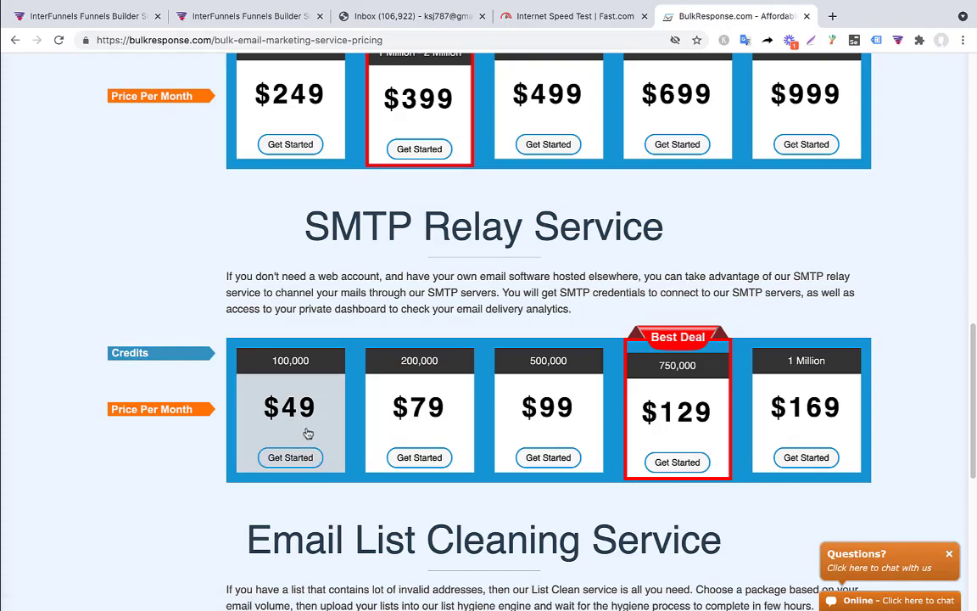
scroll(308, 434, down, 5)
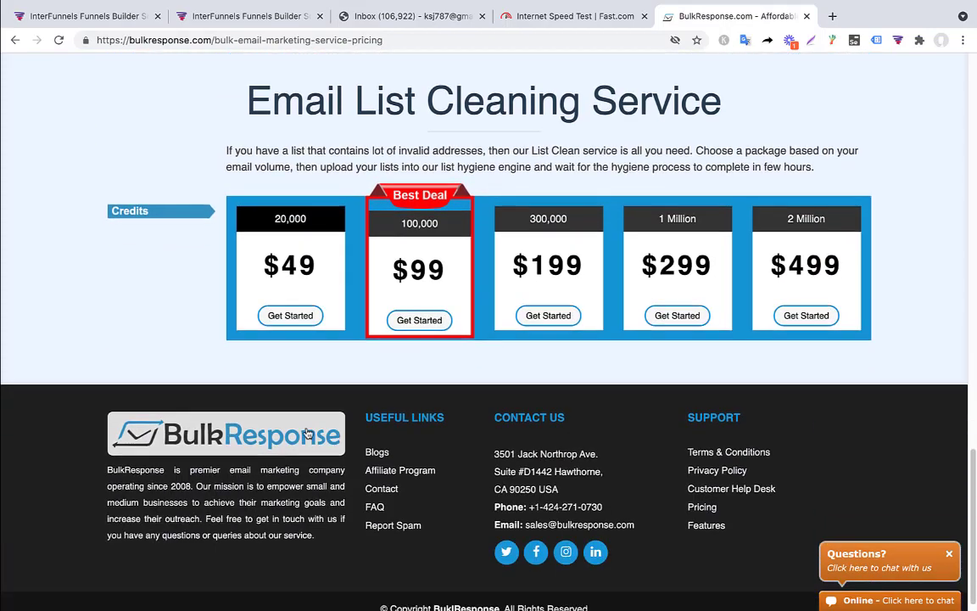
scroll(308, 434, up, 6)
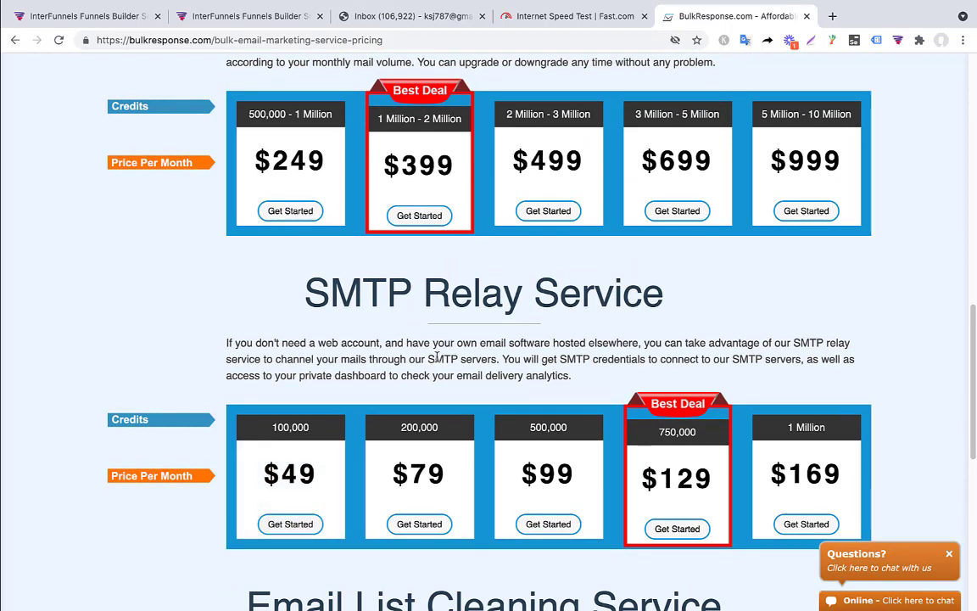
scroll(437, 357, up, 5)
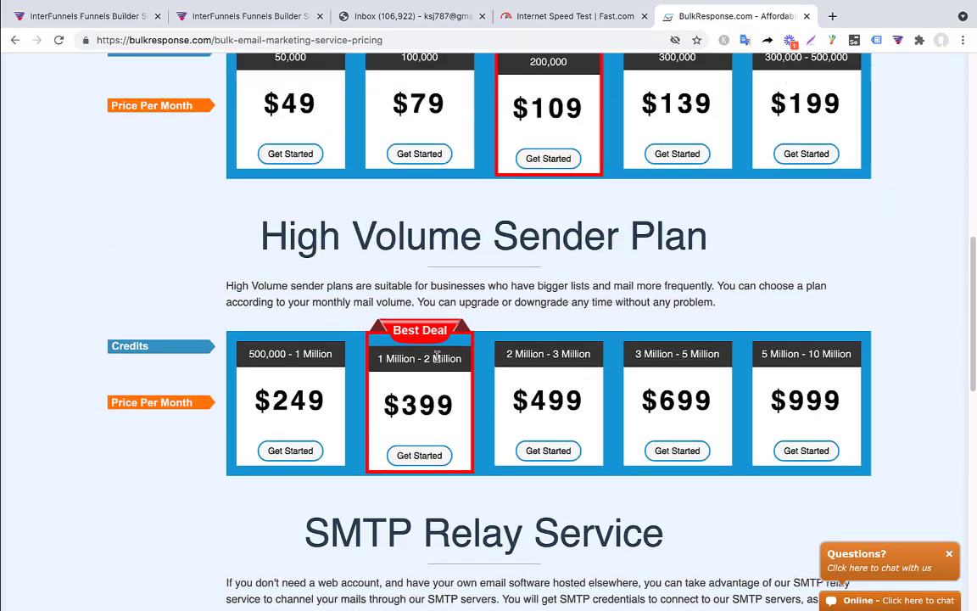
scroll(526, 245, up, 2)
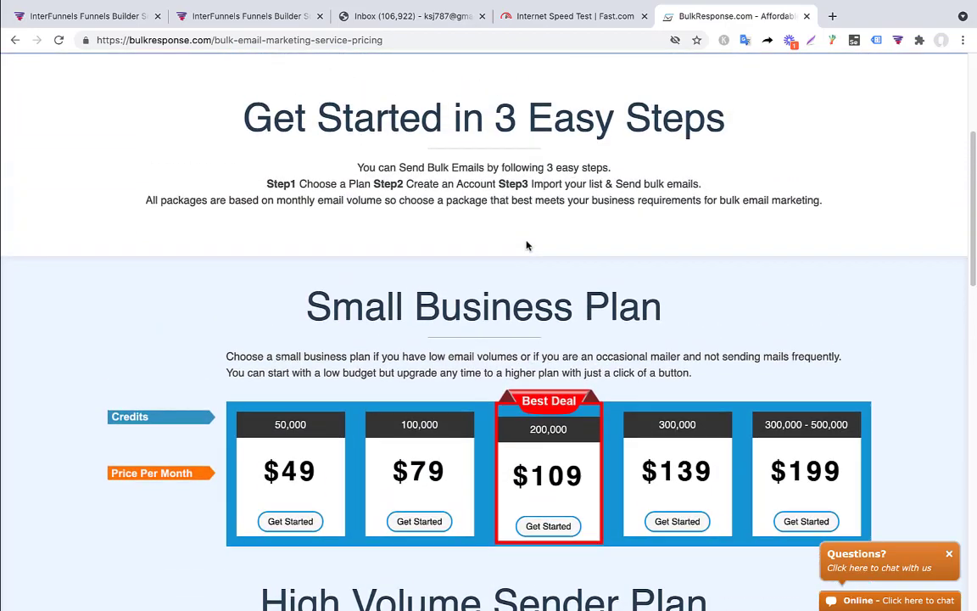
scroll(525, 244, down, 2)
scroll(526, 244, down, 6)
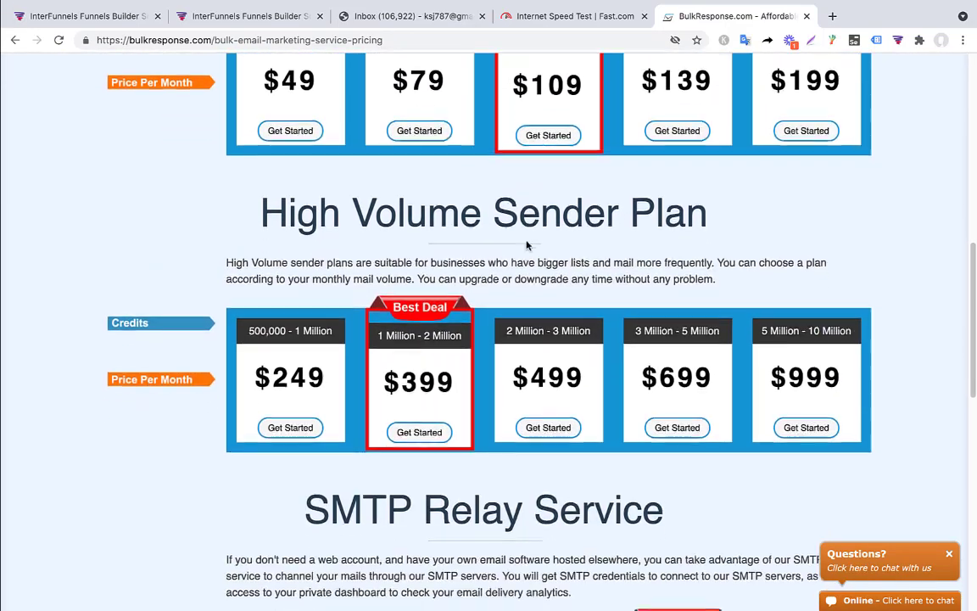
scroll(526, 245, down, 3)
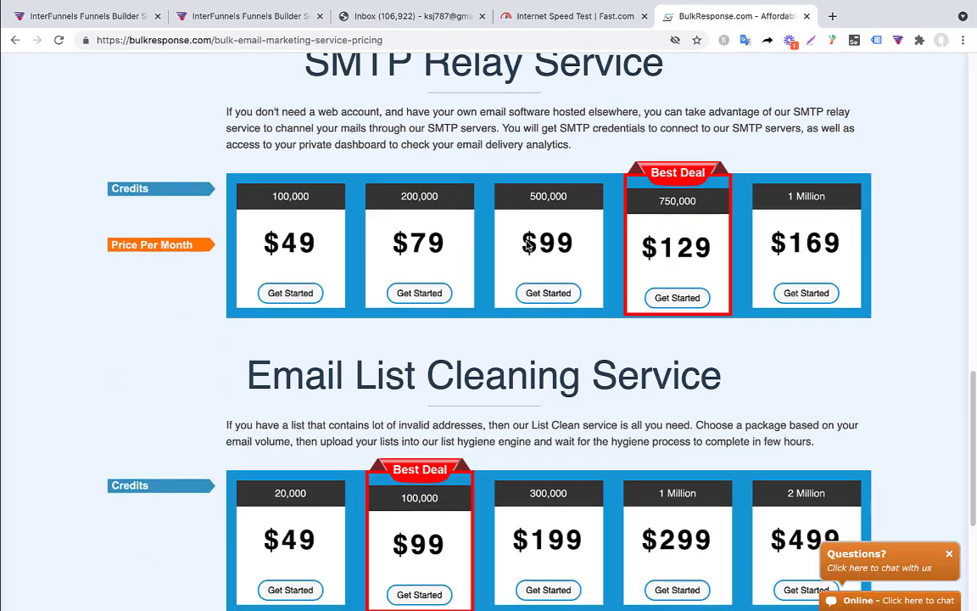
scroll(288, 280, up, 1)
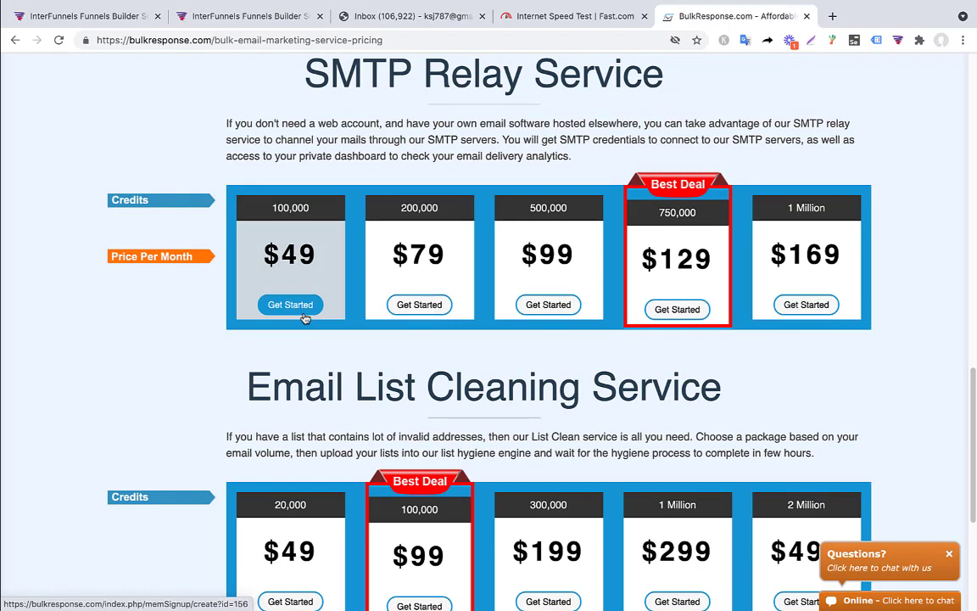
scroll(353, 395, up, 1)
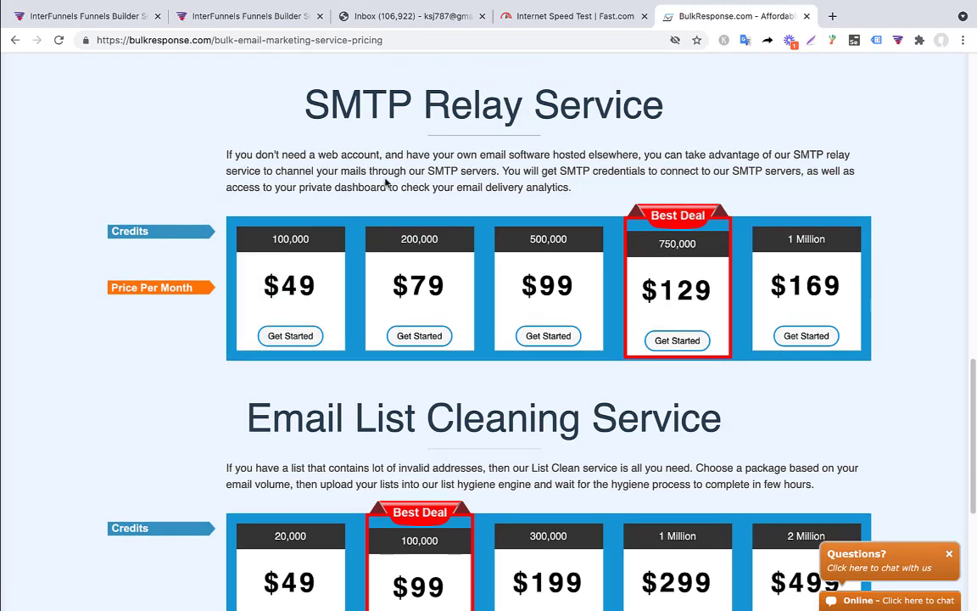
scroll(386, 183, up, 2)
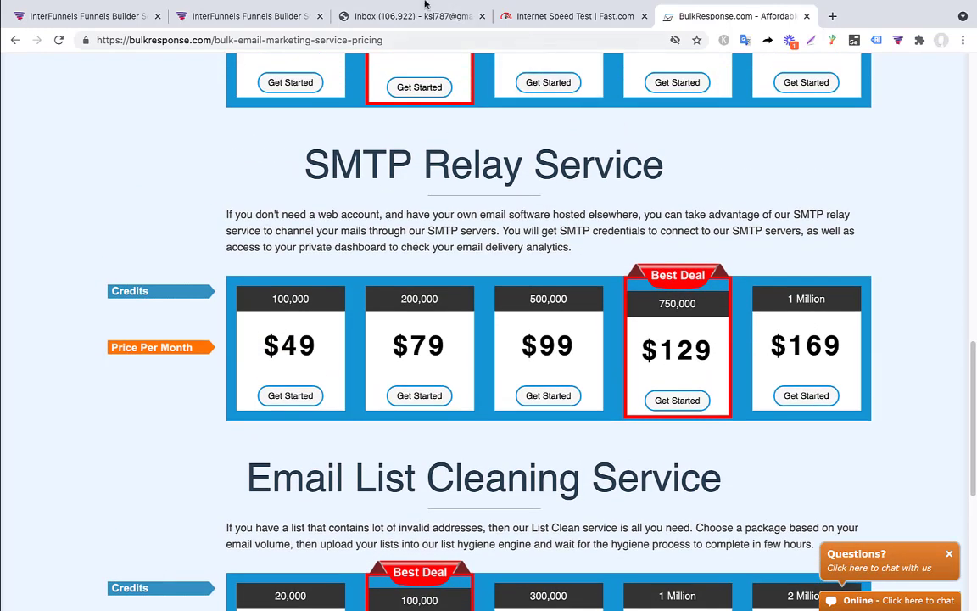
click(183, 10)
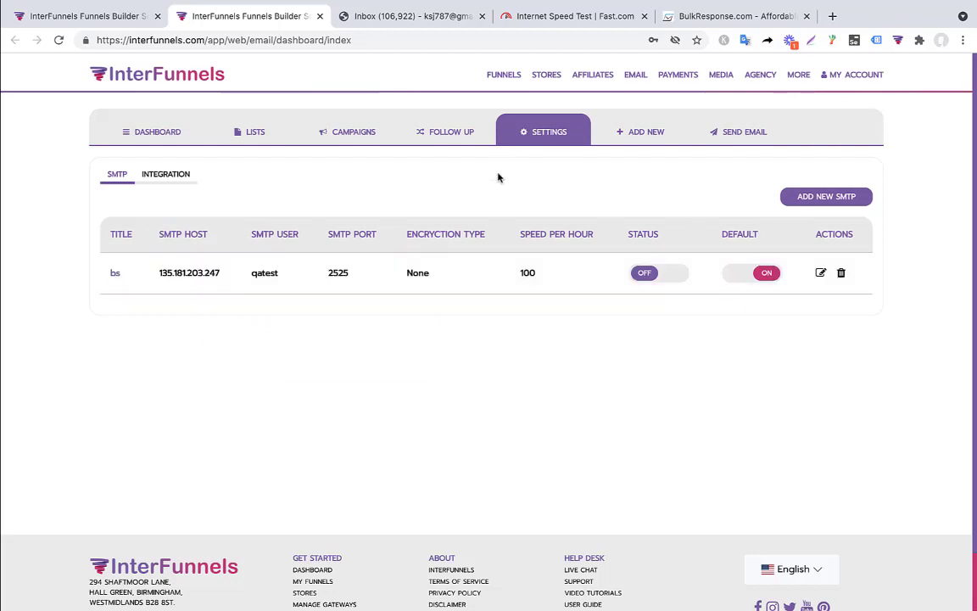
Step: Check the email Lists and Categories, then open the Add New List form
click(244, 133)
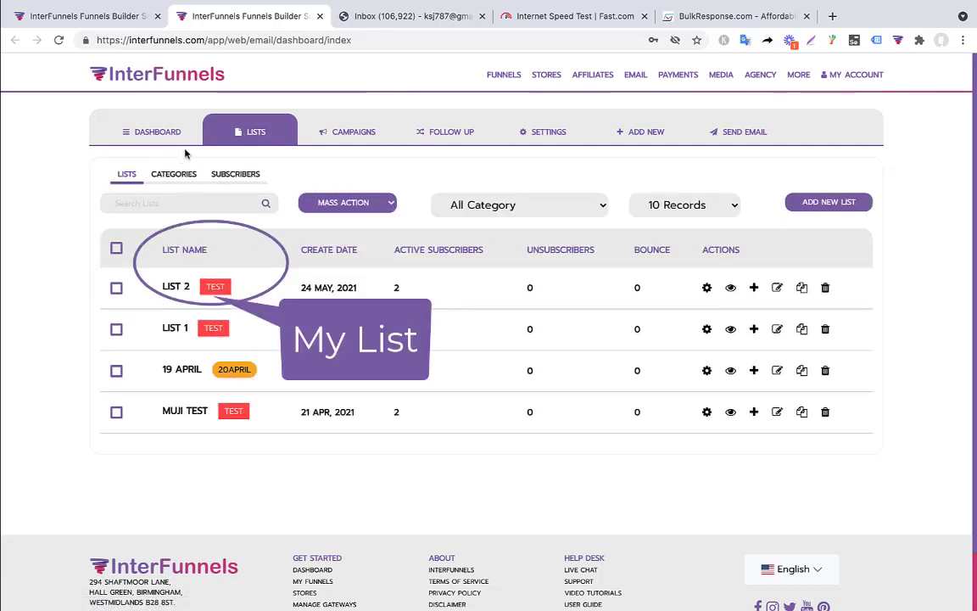
click(190, 177)
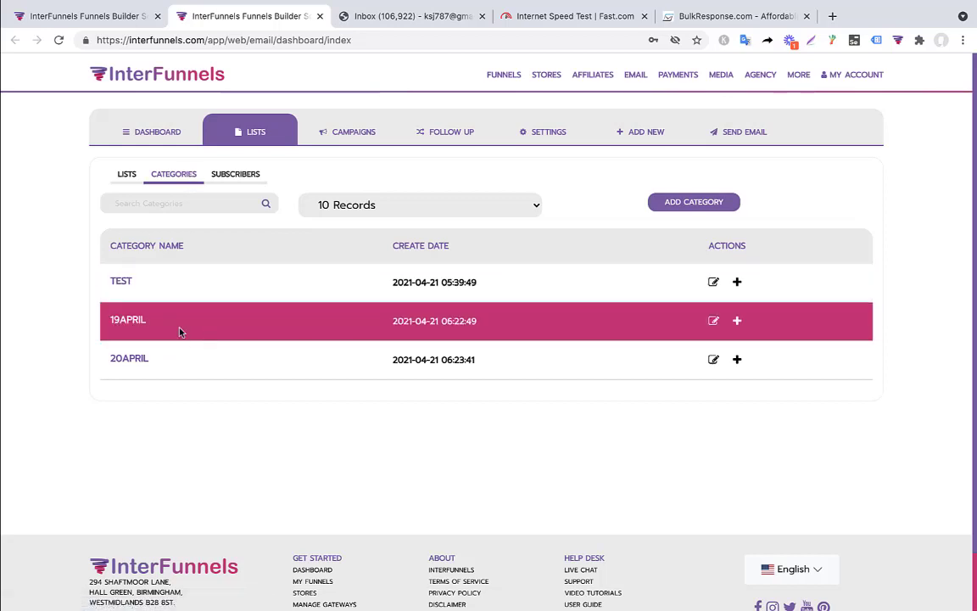
click(122, 175)
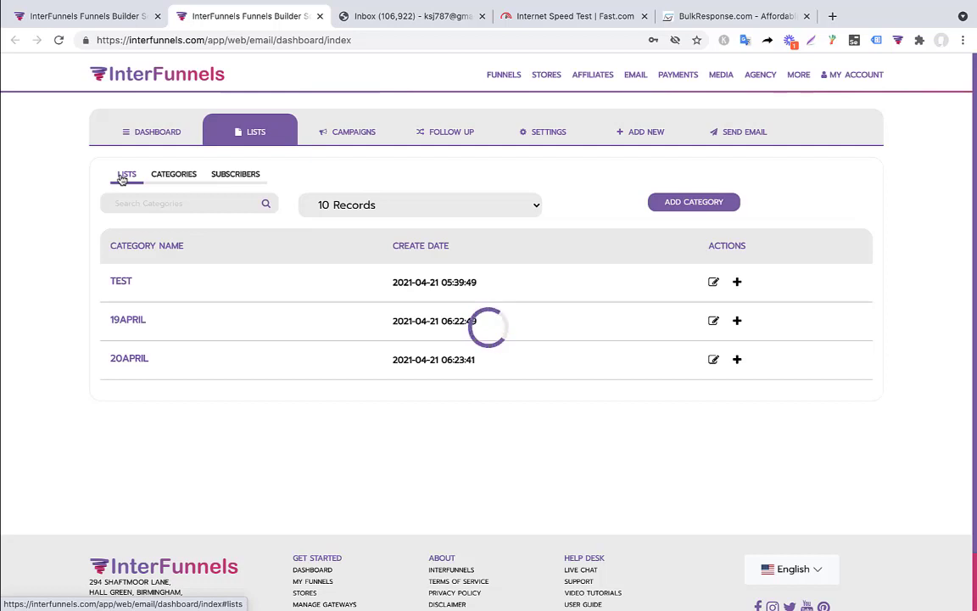
click(848, 202)
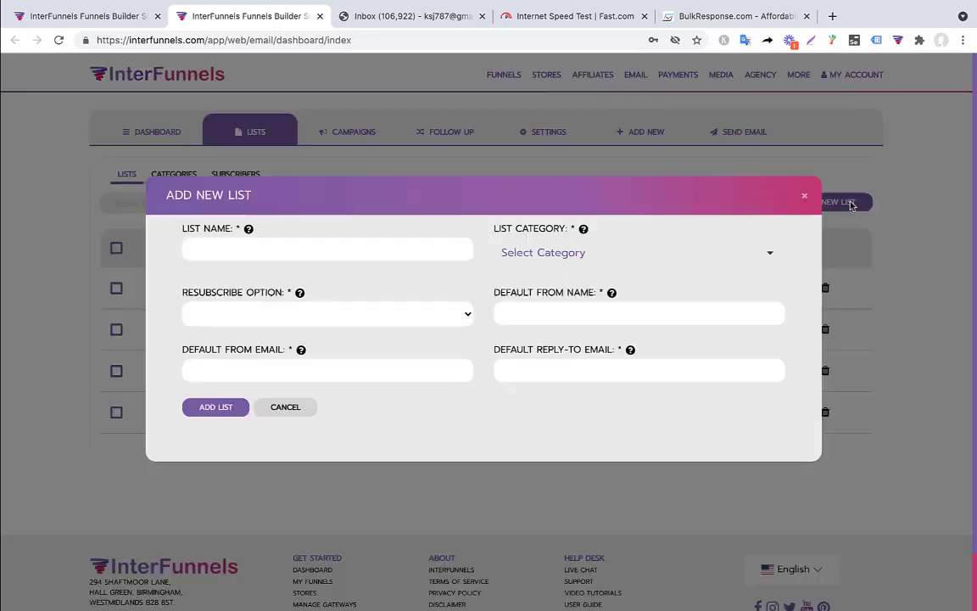
Step: Name the new list Subscribers, category TEST, with resubscribe set to Ignore
click(265, 254)
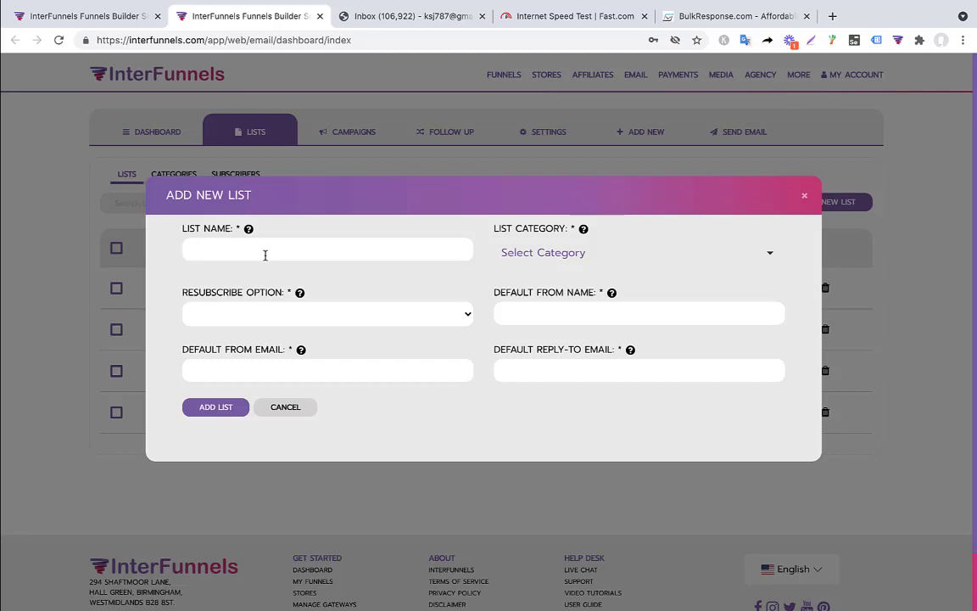
text(Subsc)
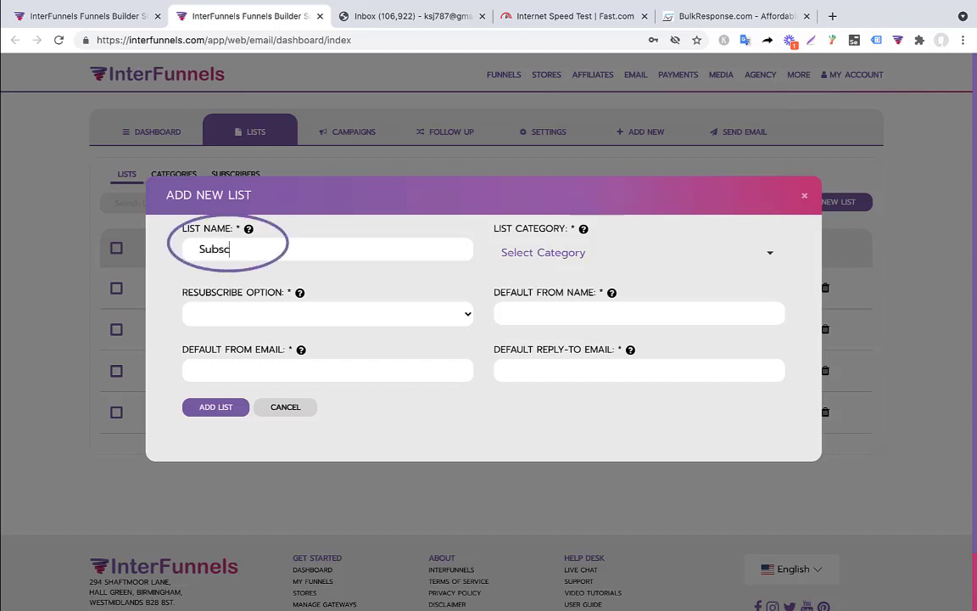
text(ribers)
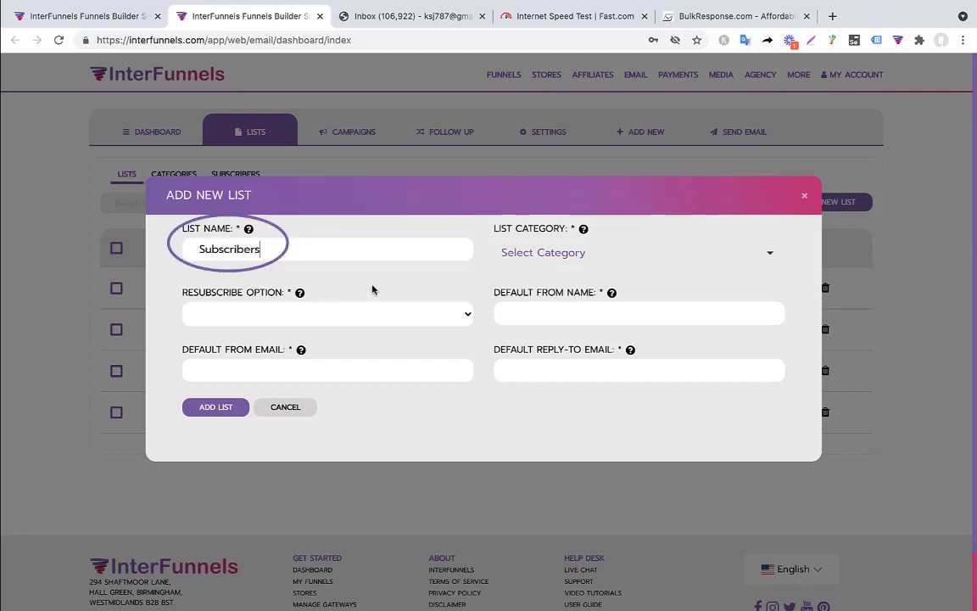
click(586, 254)
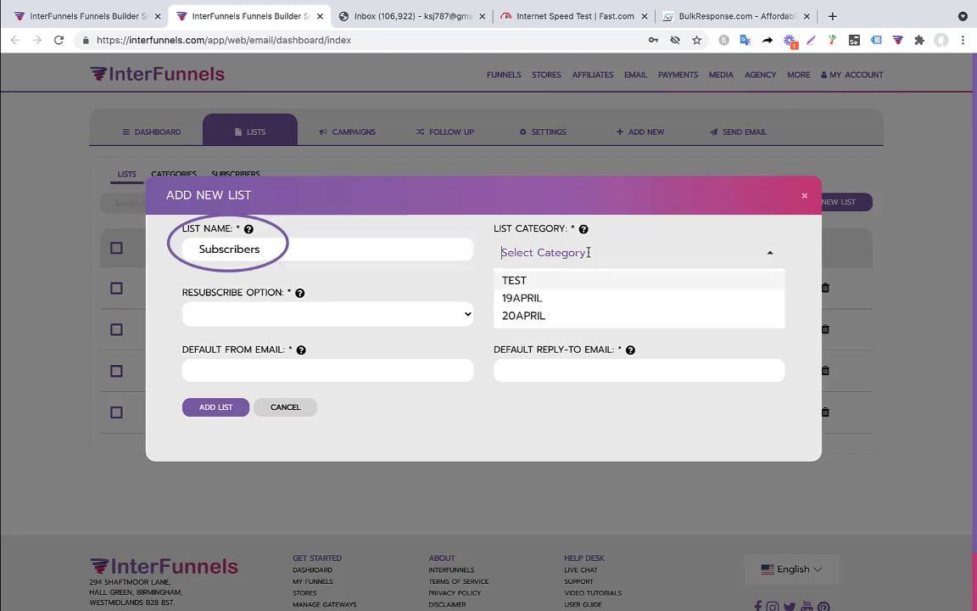
click(549, 283)
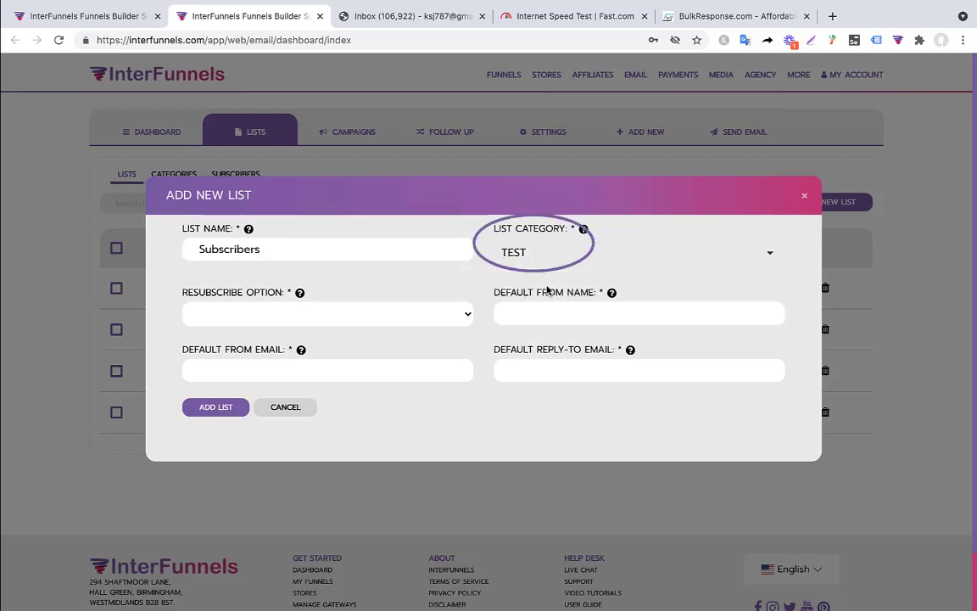
click(305, 317)
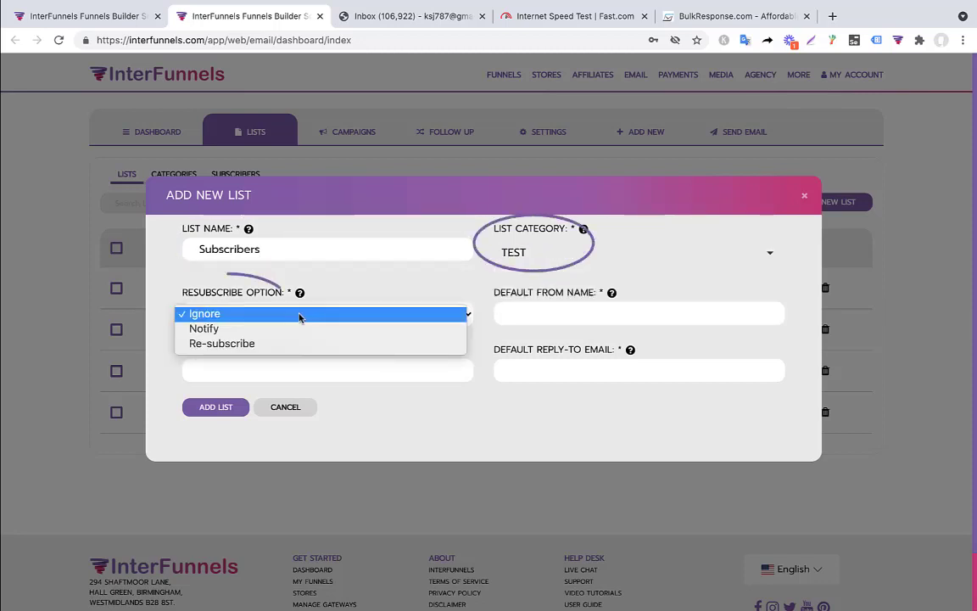
click(224, 316)
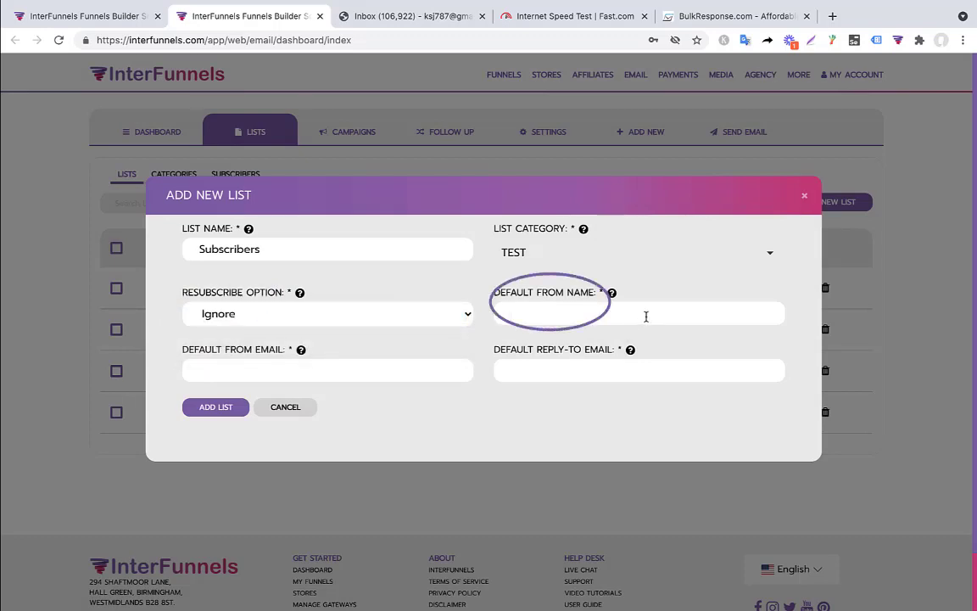
Step: Enter from name Interfunnels Test, the sales address as from and reply-to, and save the list
text(Interfunnels T)
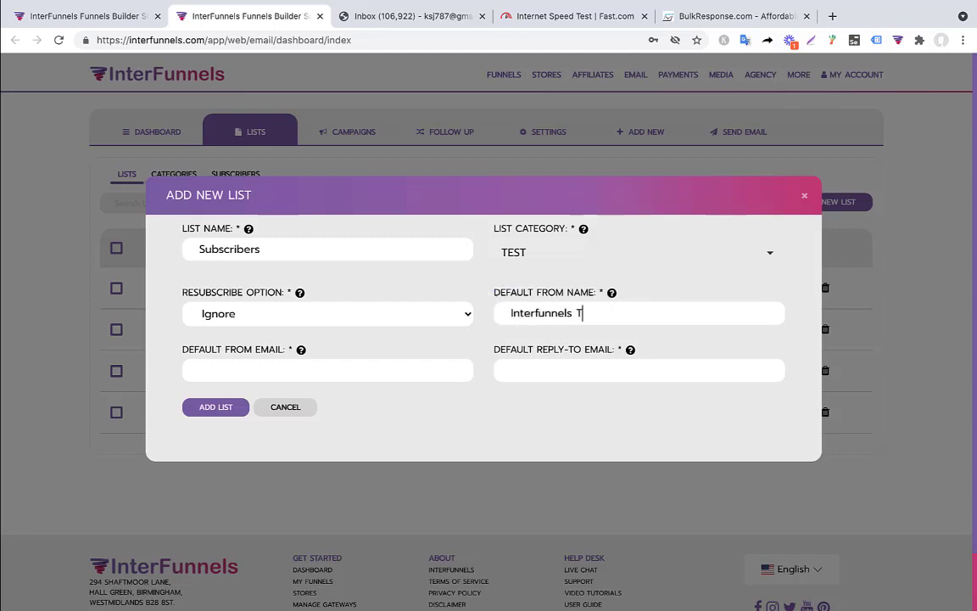
text(est)
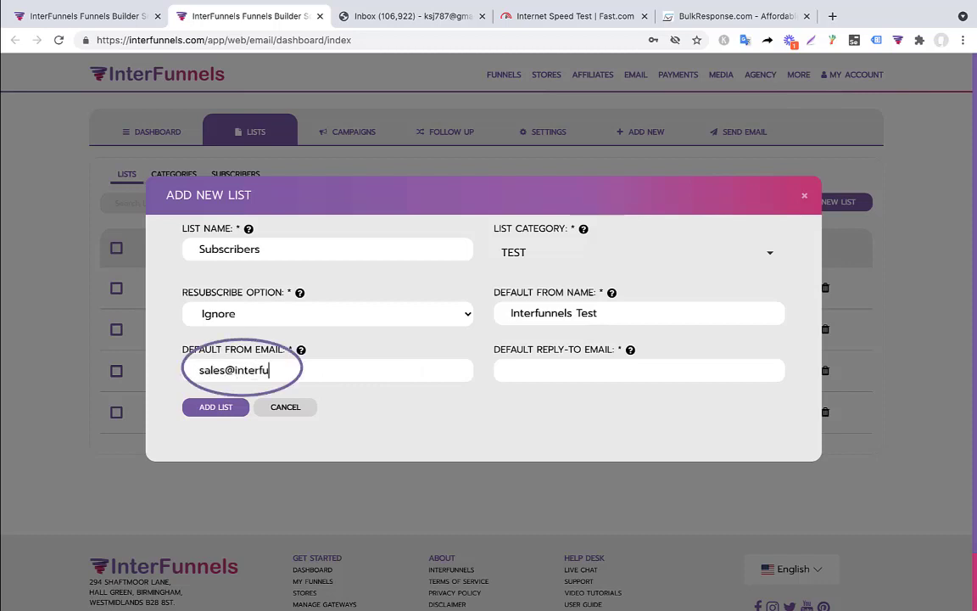
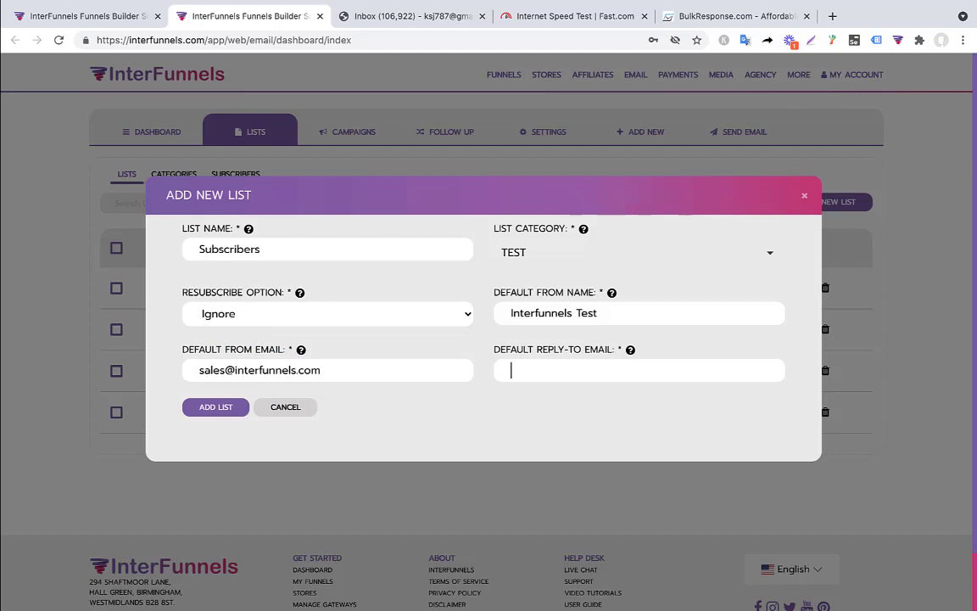
triple_click(285, 371)
key(ctrl+c)
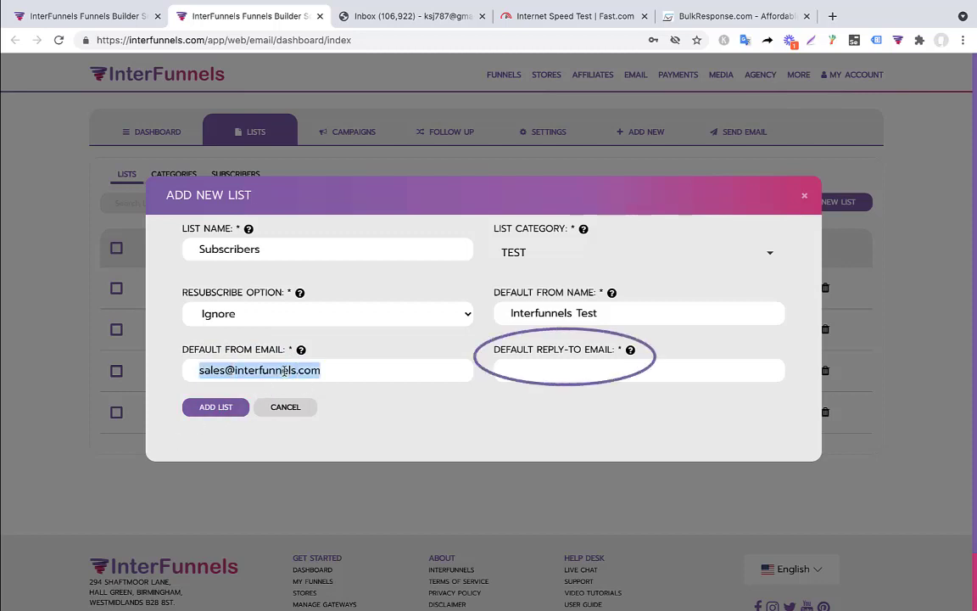
click(570, 373)
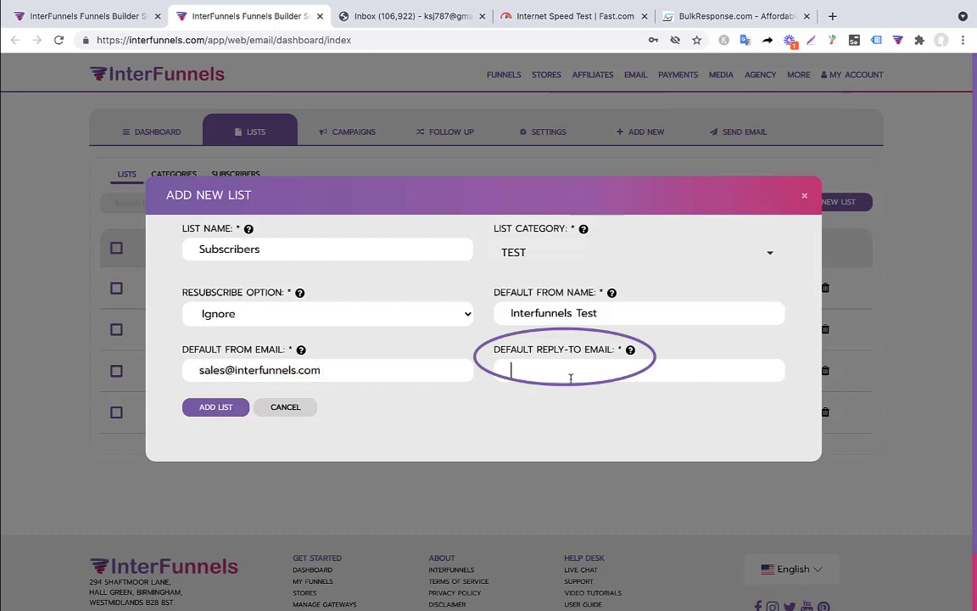
key(ctrl+v)
click(230, 414)
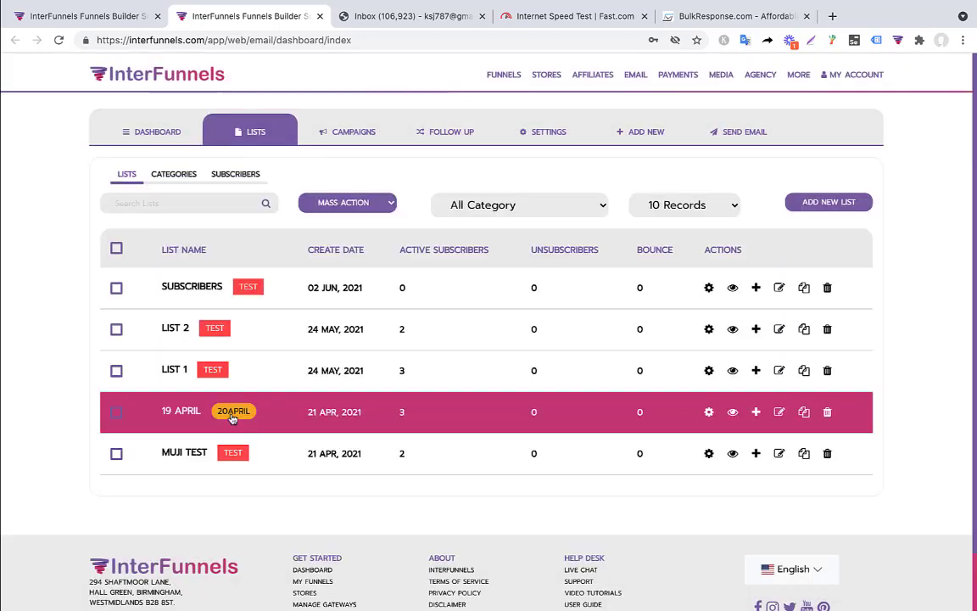
click(803, 288)
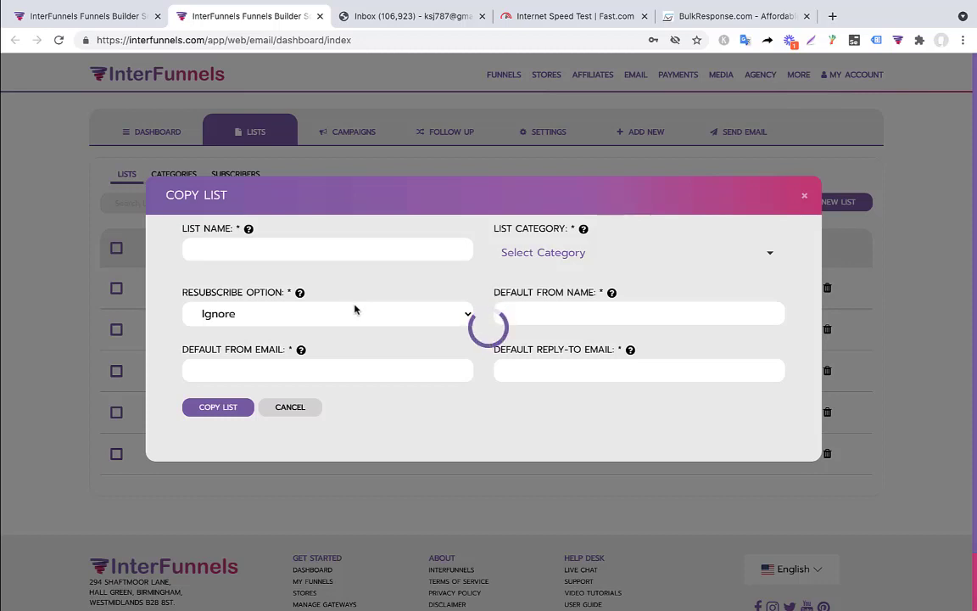
Step: Name the copied list Buyers, put it in the TEST category, and save
text(Buyers)
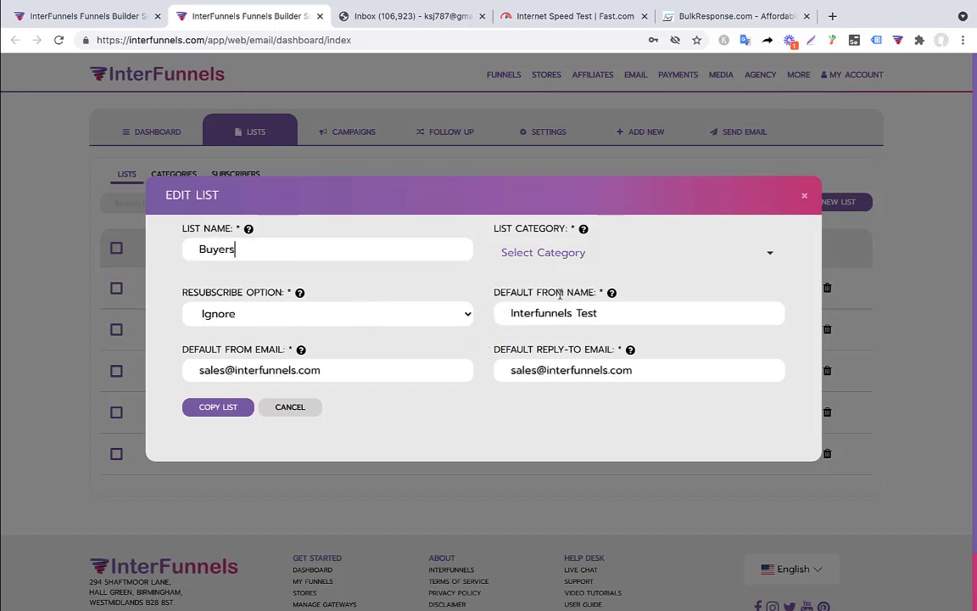
click(552, 249)
click(541, 280)
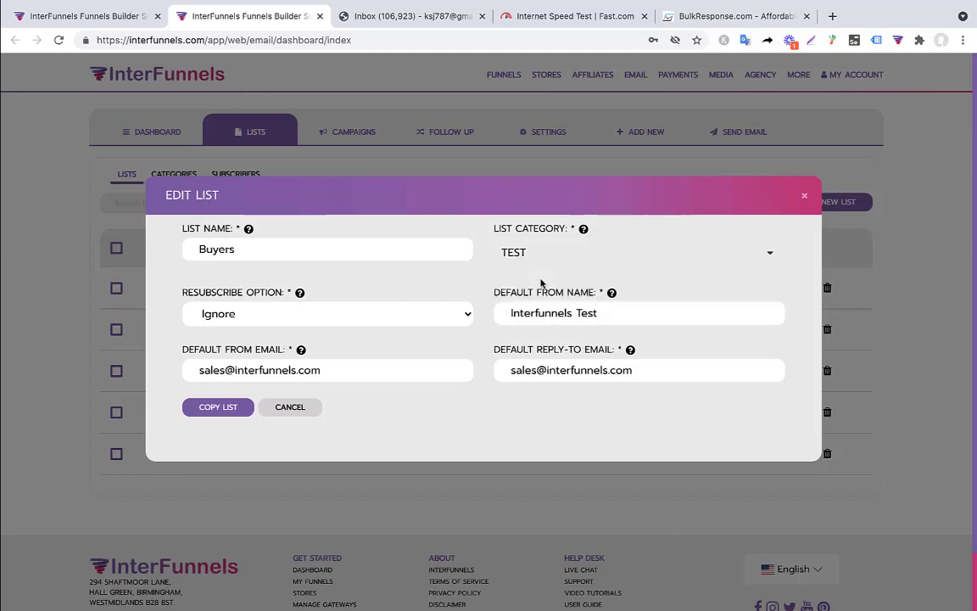
click(218, 407)
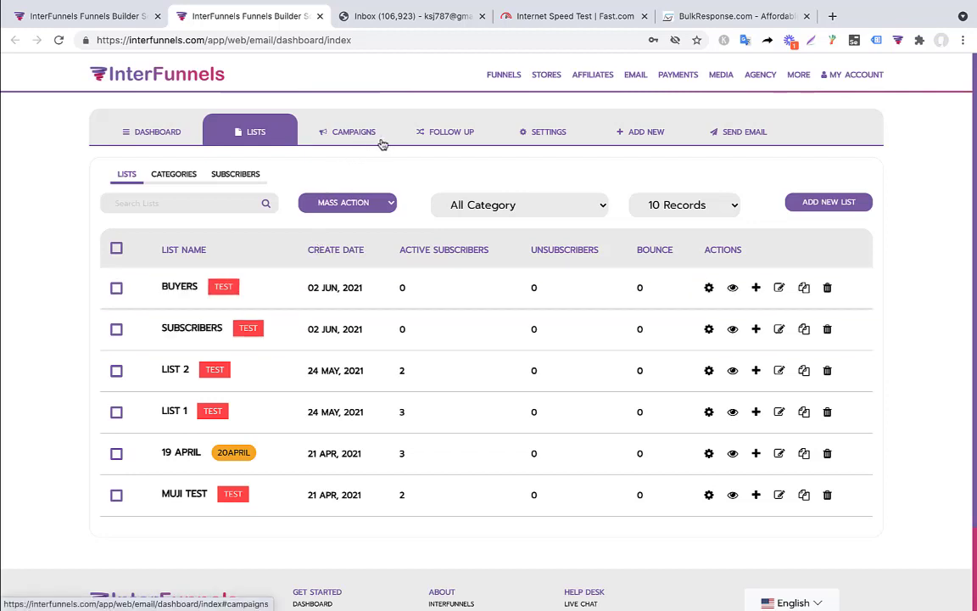
Step: Add a new follow-up email and select the GrapesJS Halloween template
click(445, 145)
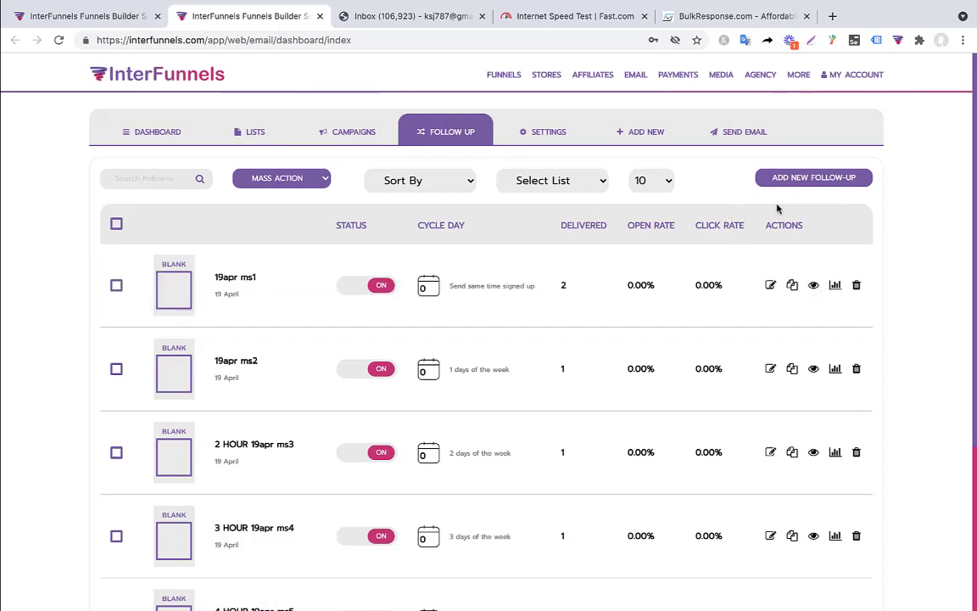
click(827, 184)
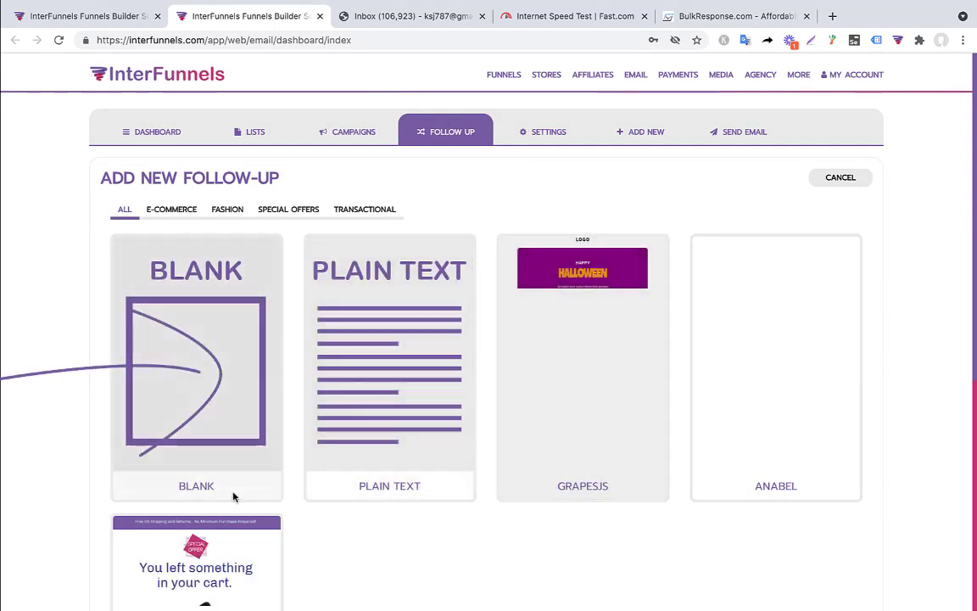
scroll(204, 462, down, 3)
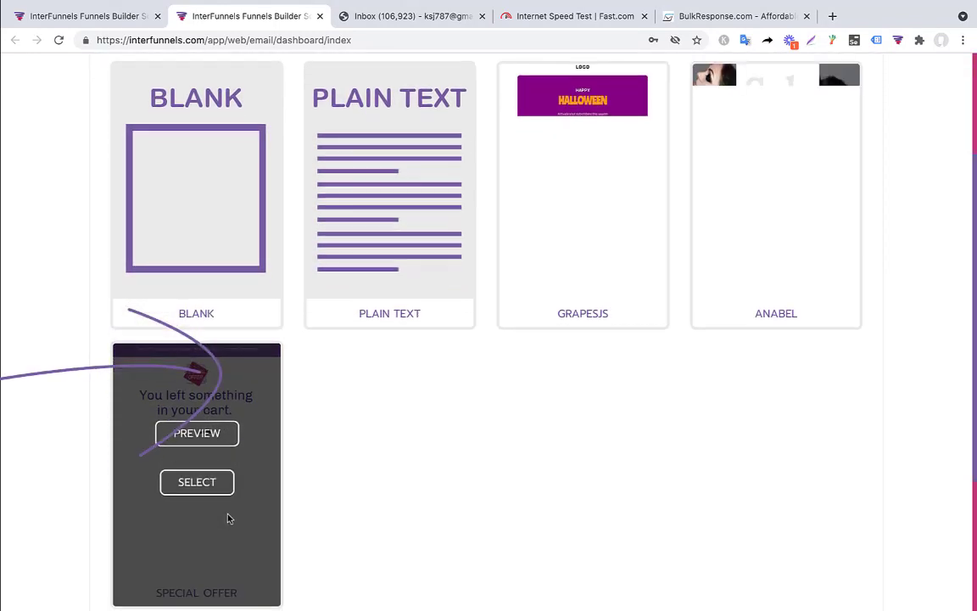
scroll(228, 519, down, 1)
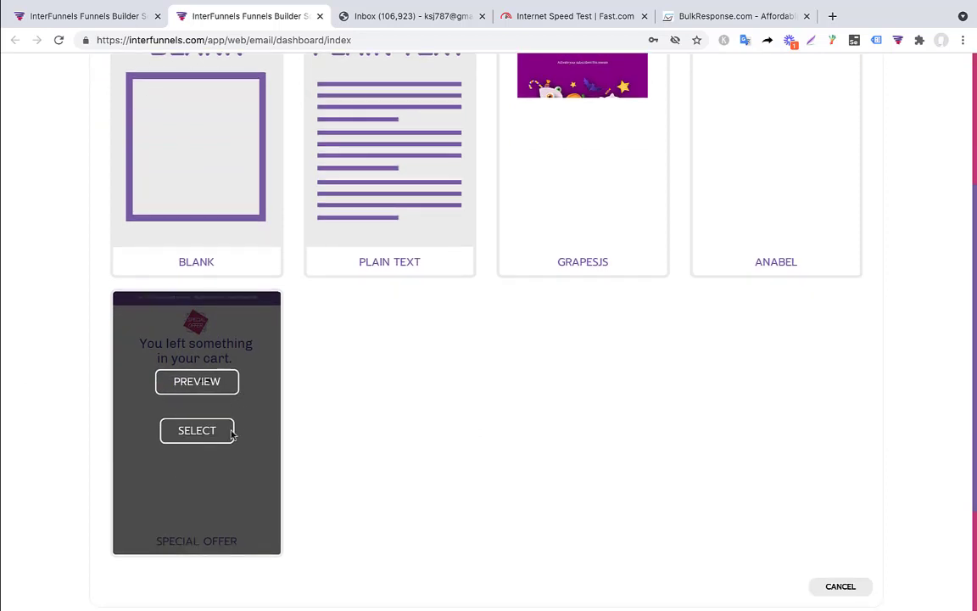
scroll(236, 426, up, 1)
scroll(235, 426, up, 2)
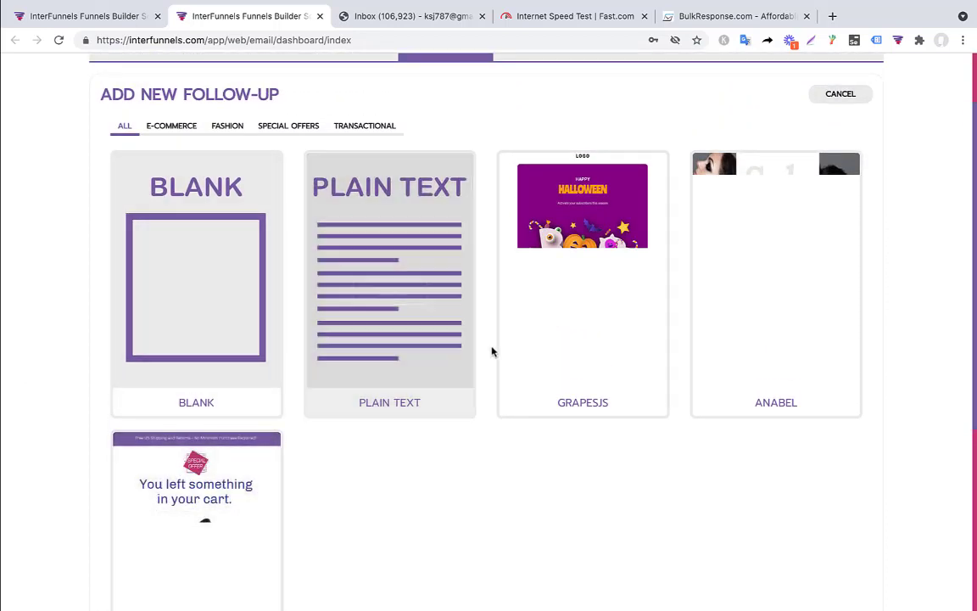
mouse_move(547, 250)
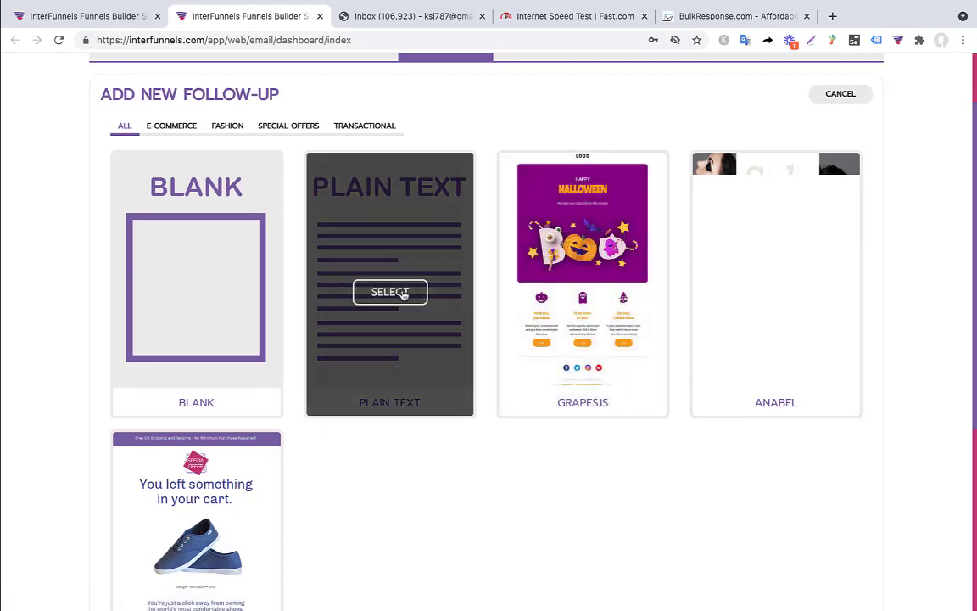
mouse_move(515, 224)
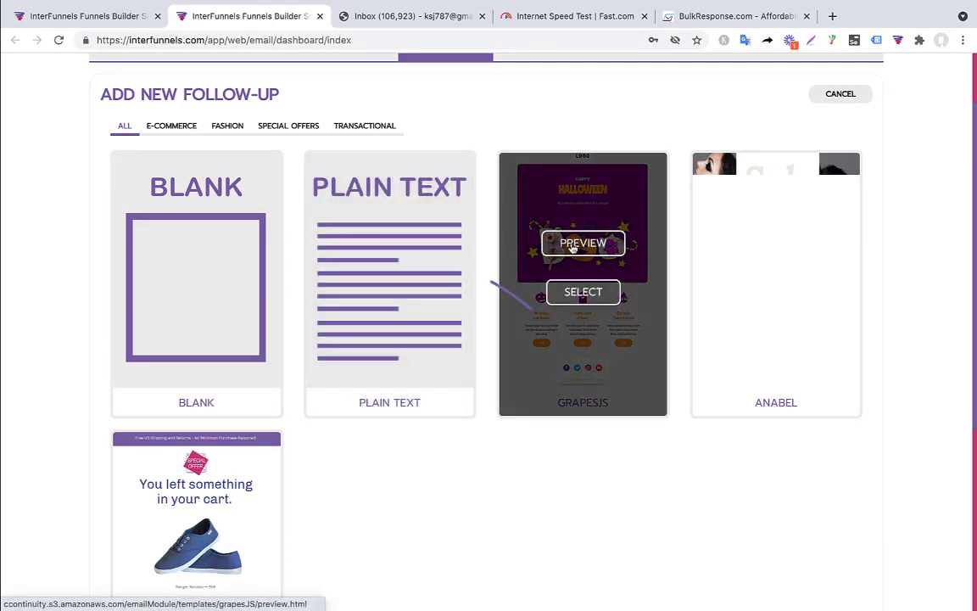
click(584, 293)
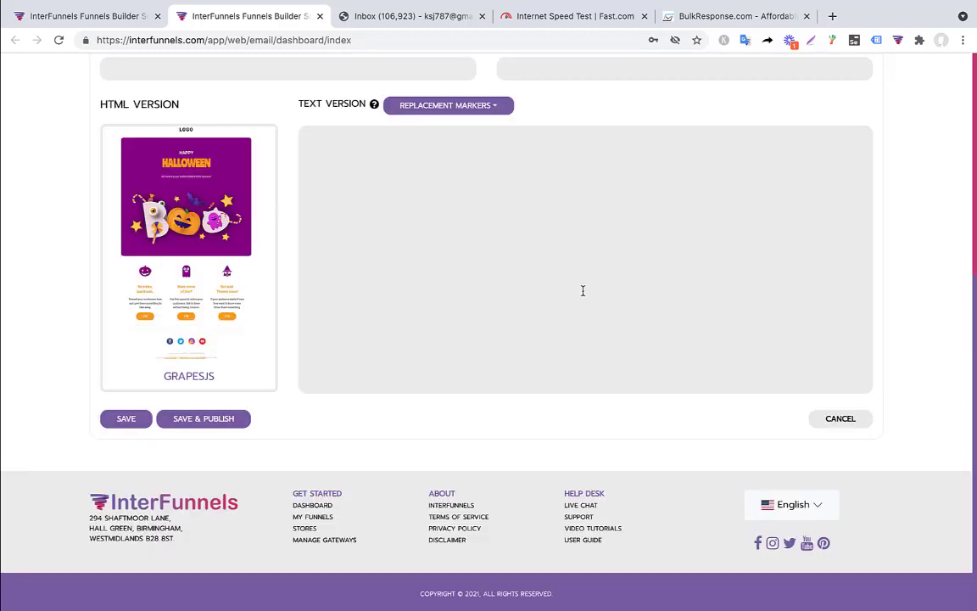
Step: Write 'Hello %%first_name%%,' and 'You are subscribed to my list with your email %%email%%' in the text version
mouse_move(253, 314)
scroll(195, 288, up, 1)
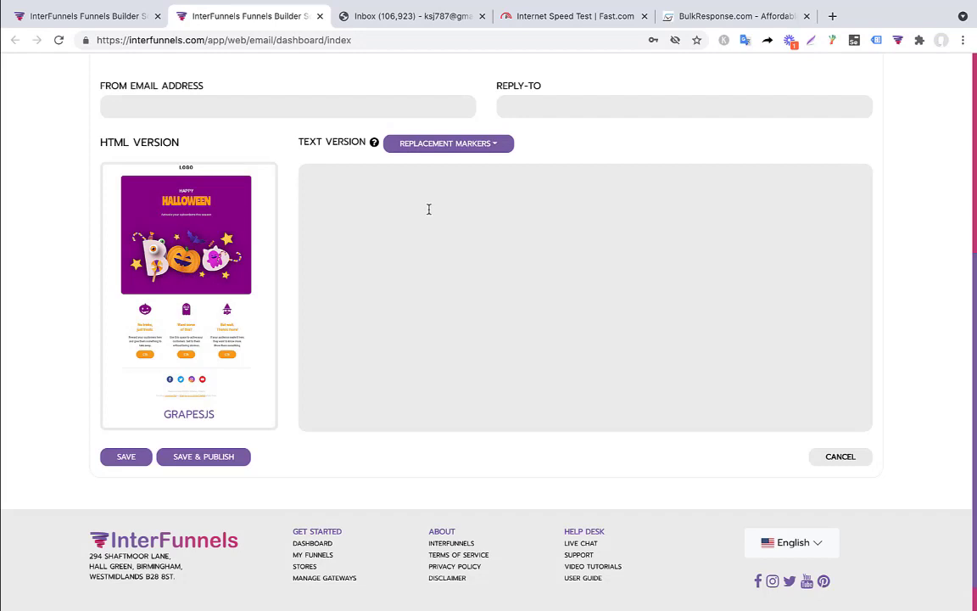
text(Hello)
click(496, 148)
scroll(460, 131, up, 3)
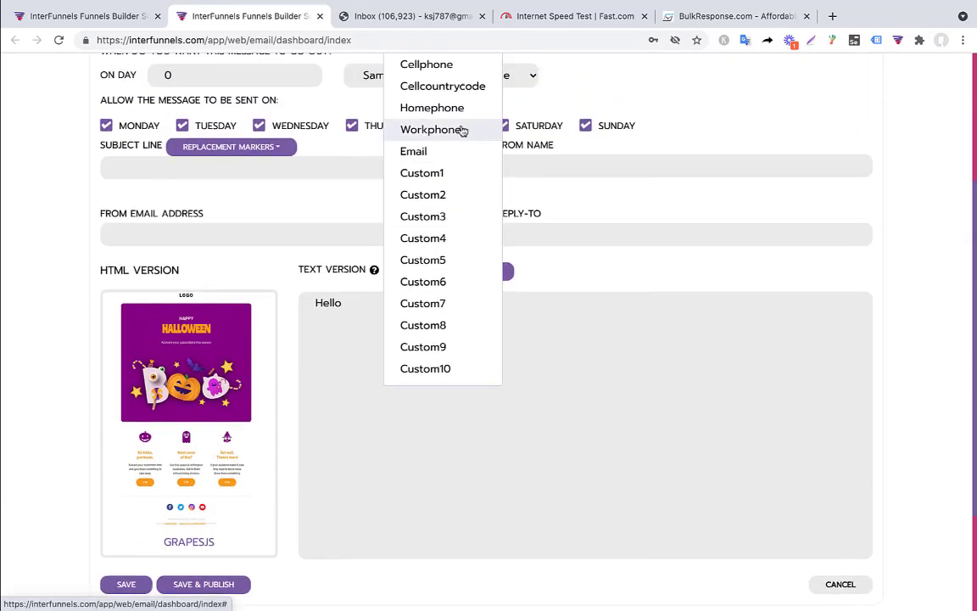
scroll(454, 136, up, 2)
scroll(449, 97, up, 2)
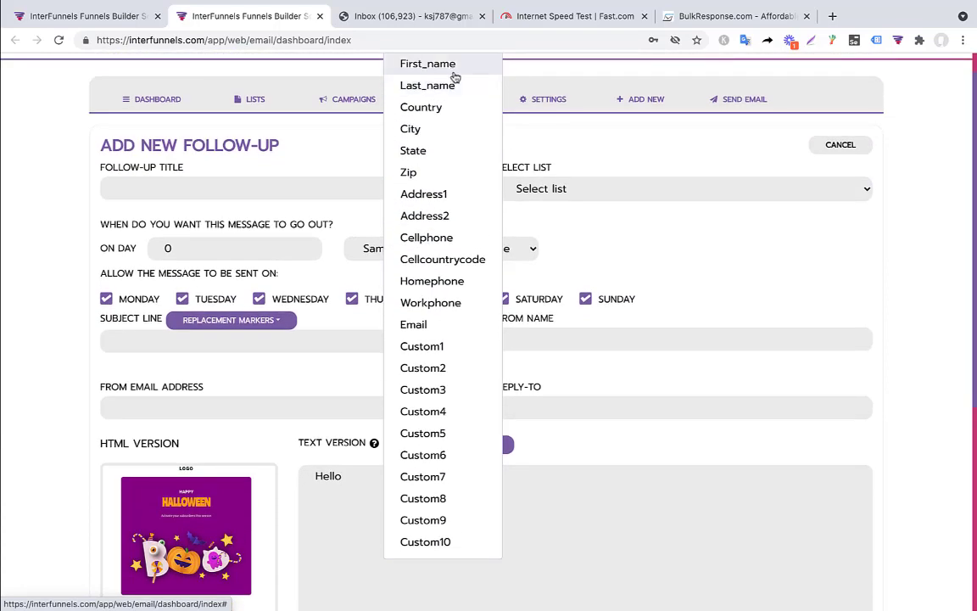
click(454, 72)
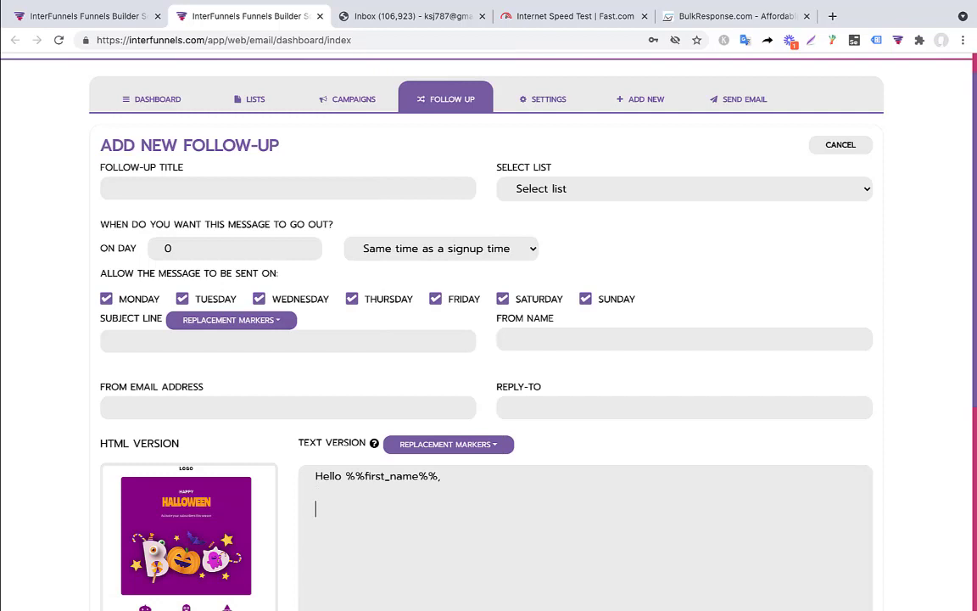
text(,)
key(Return)
key(Return)
text(You are subscribed to my l)
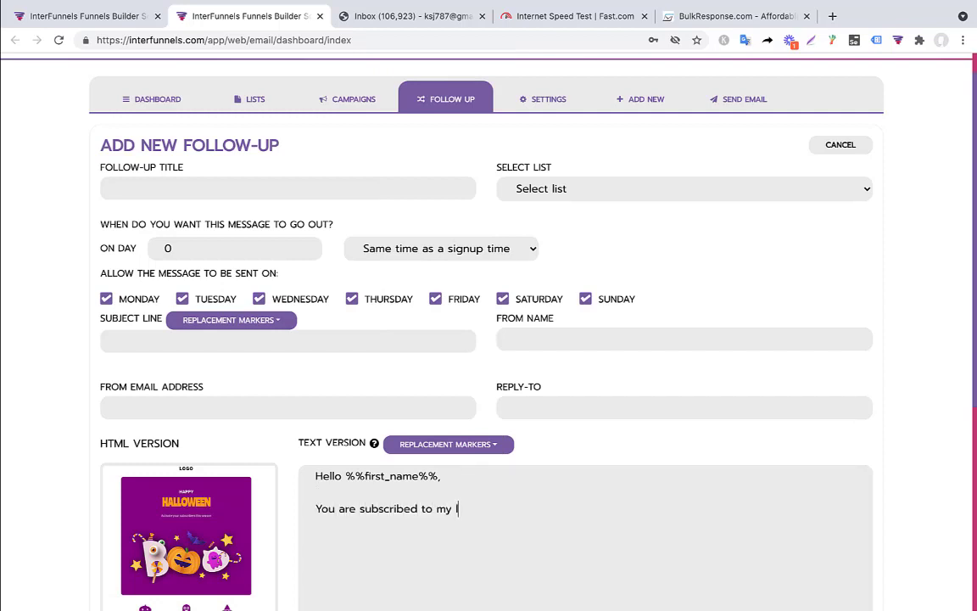
text(ist with your ema)
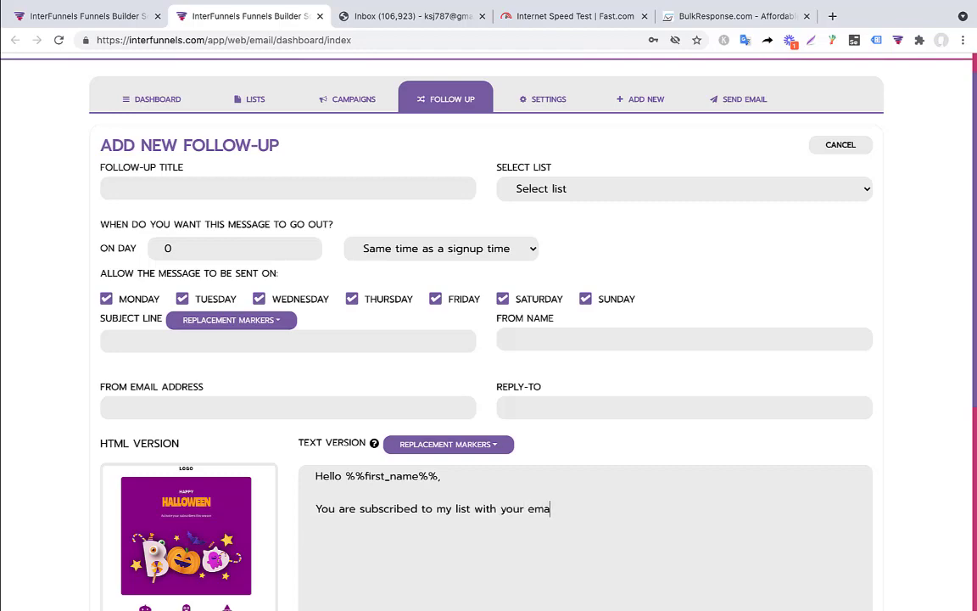
text(il)
click(488, 446)
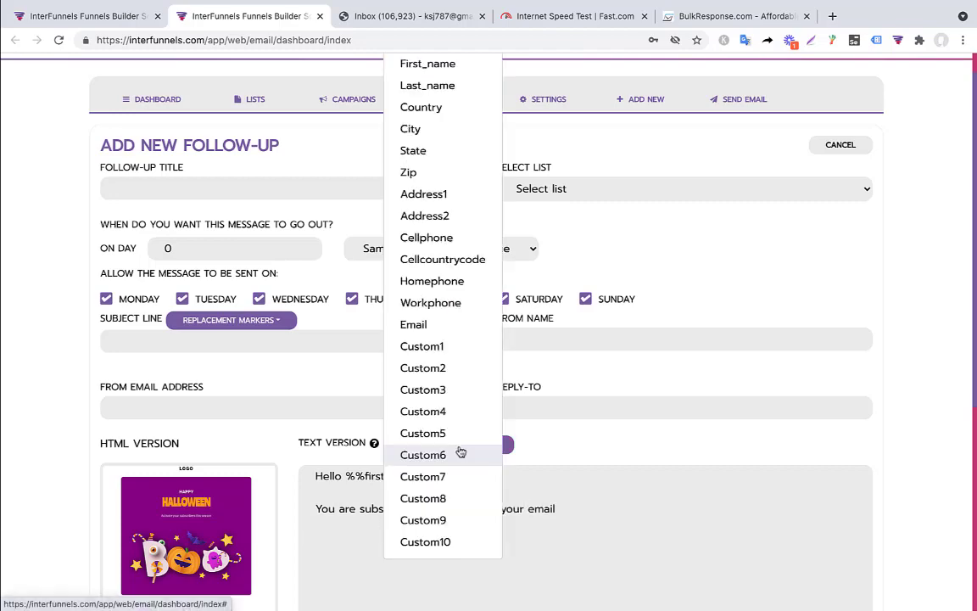
scroll(444, 120, up, 1)
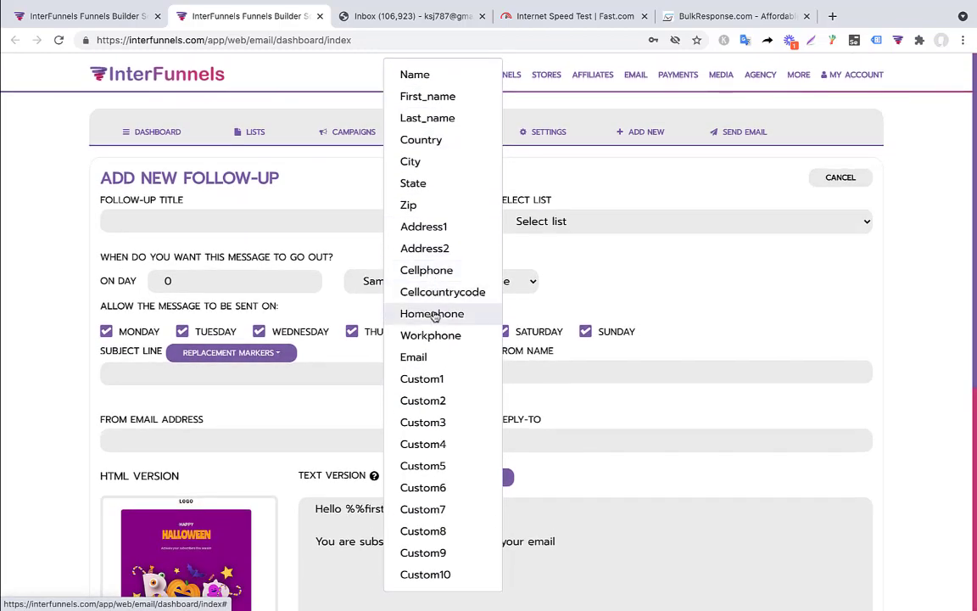
click(428, 367)
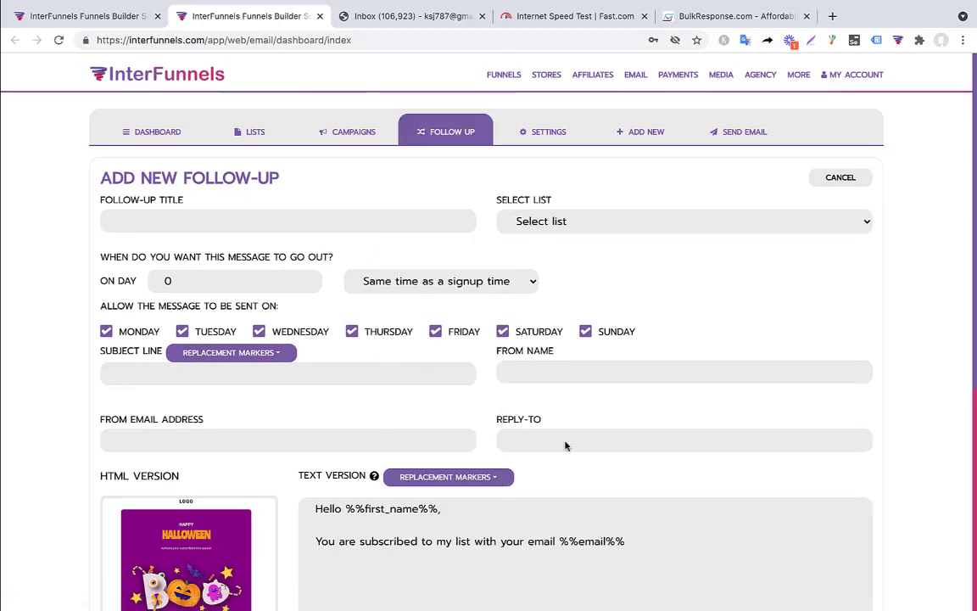
Step: Add a thank-you line and the sender's signature name, then save the follow-up
click(447, 478)
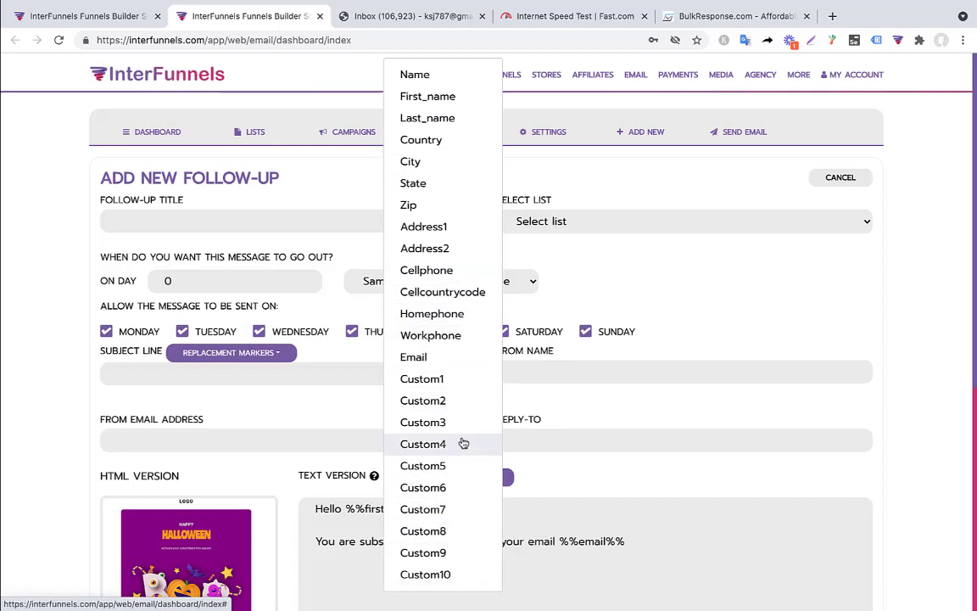
click(678, 545)
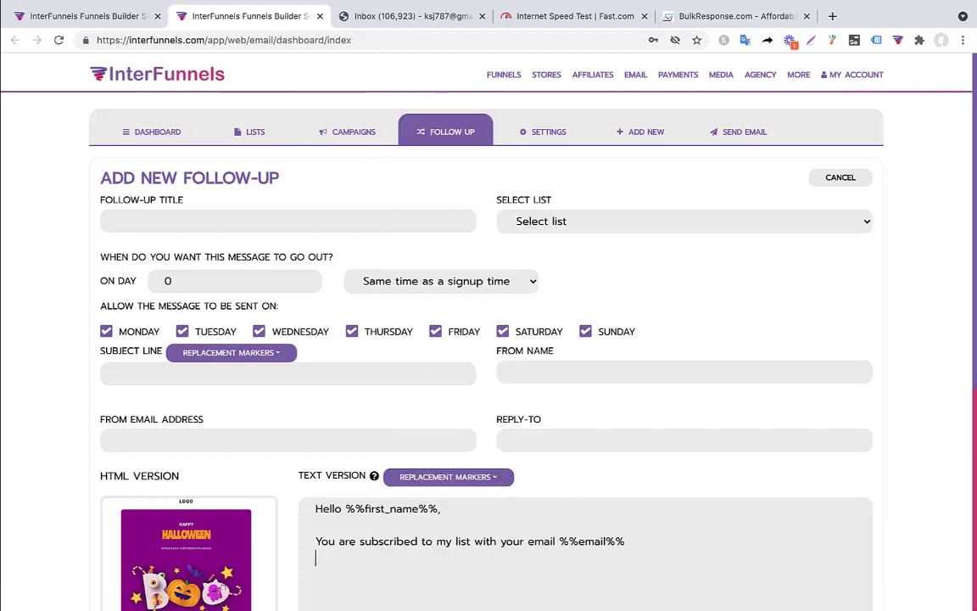
text(THan)
text(nkyou)
key(Return)
key(Return)
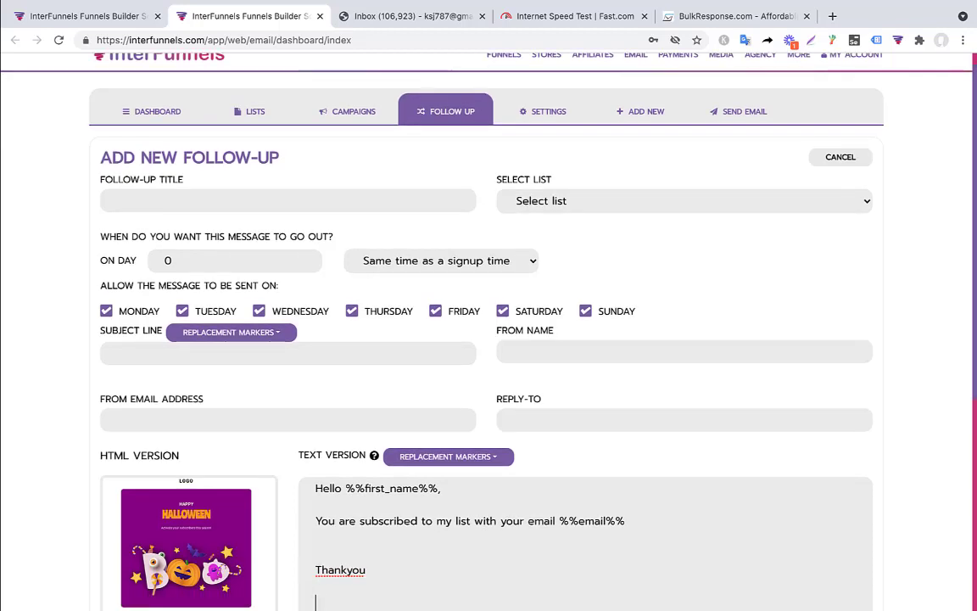
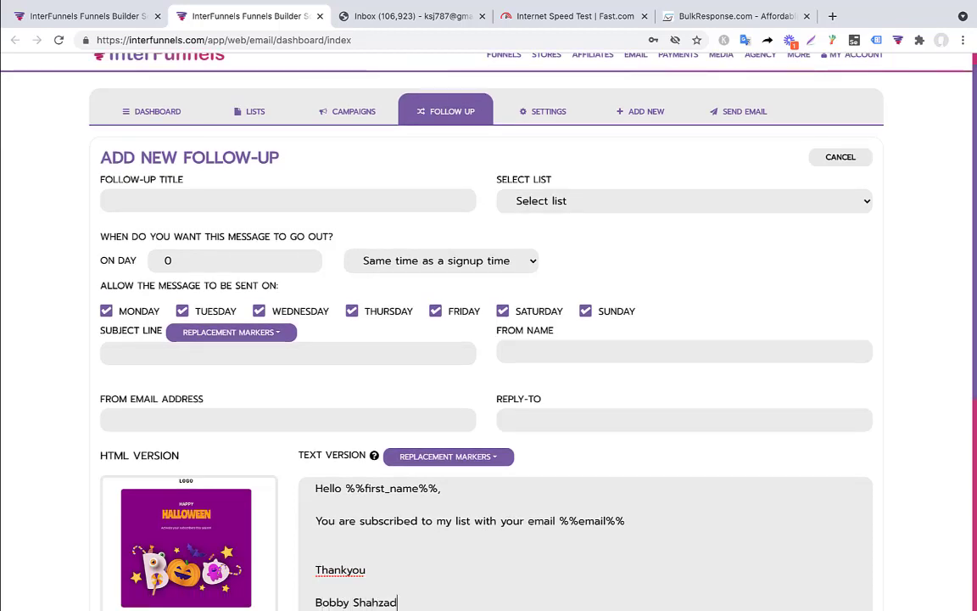
scroll(488, 339, down, 5)
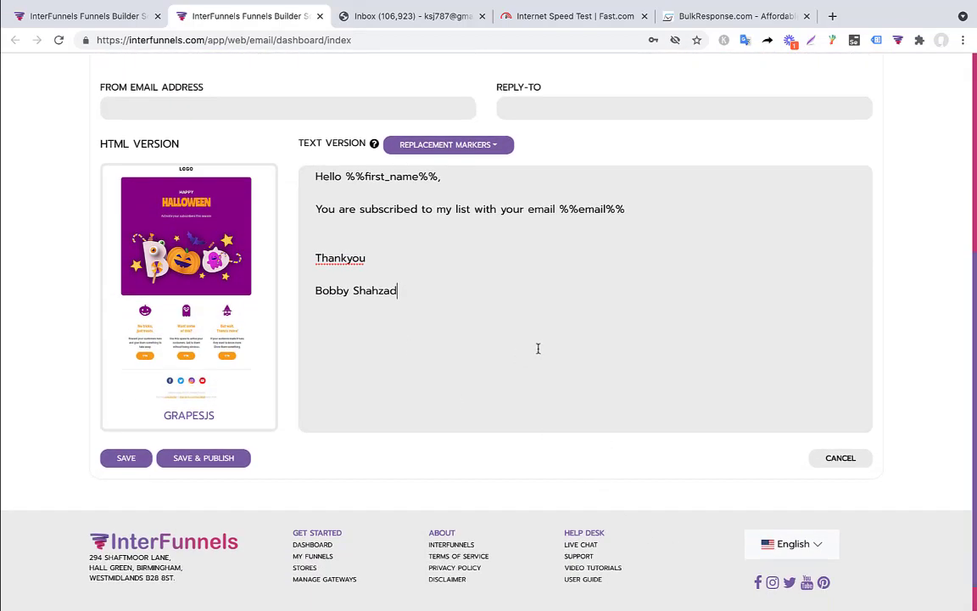
click(125, 458)
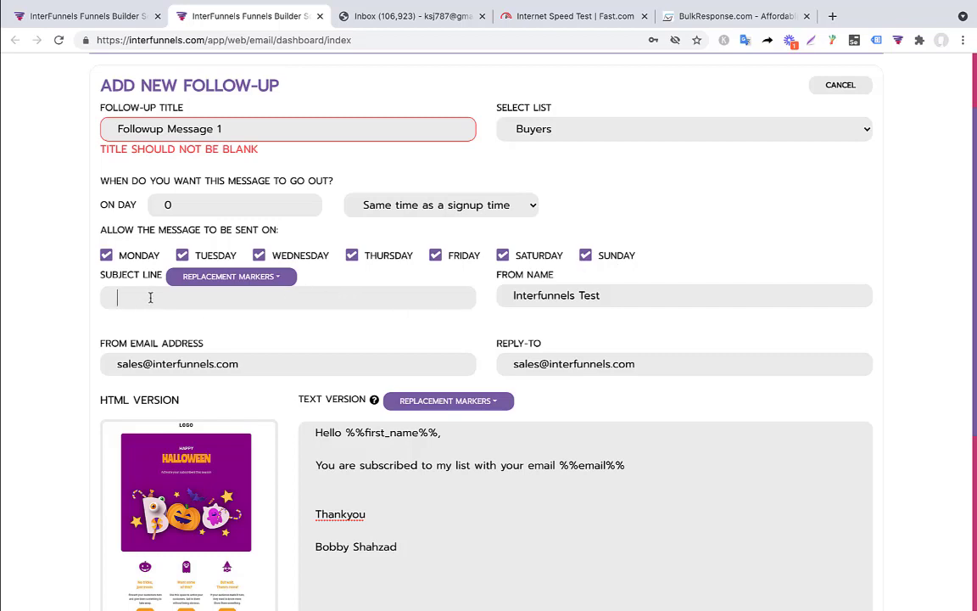
Step: Set the subject line to 'Hello %%first_name%%, Welcome to Interfunnels'
text(Welcome to Interfunn)
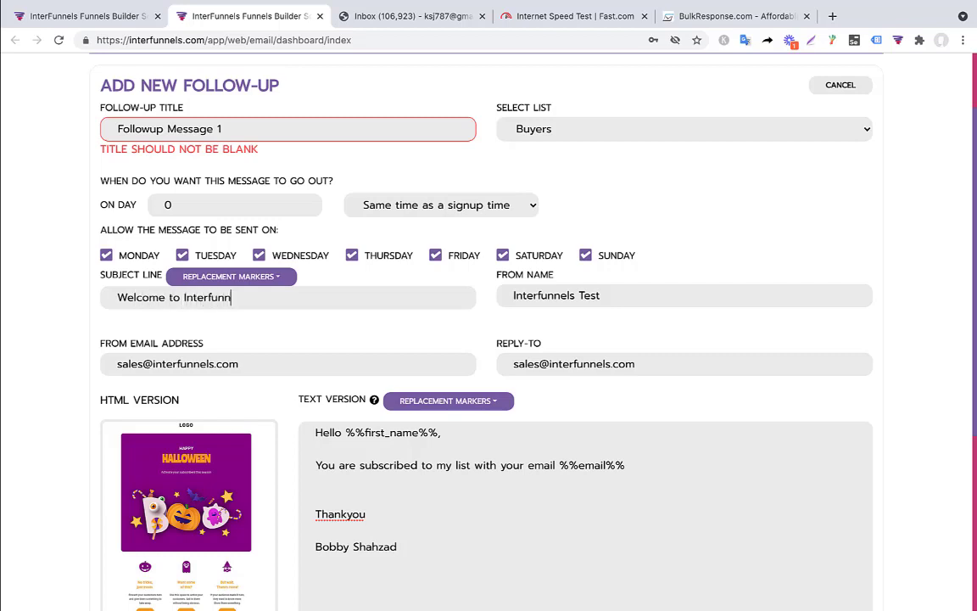
text(els)
click(114, 297)
text(Hello)
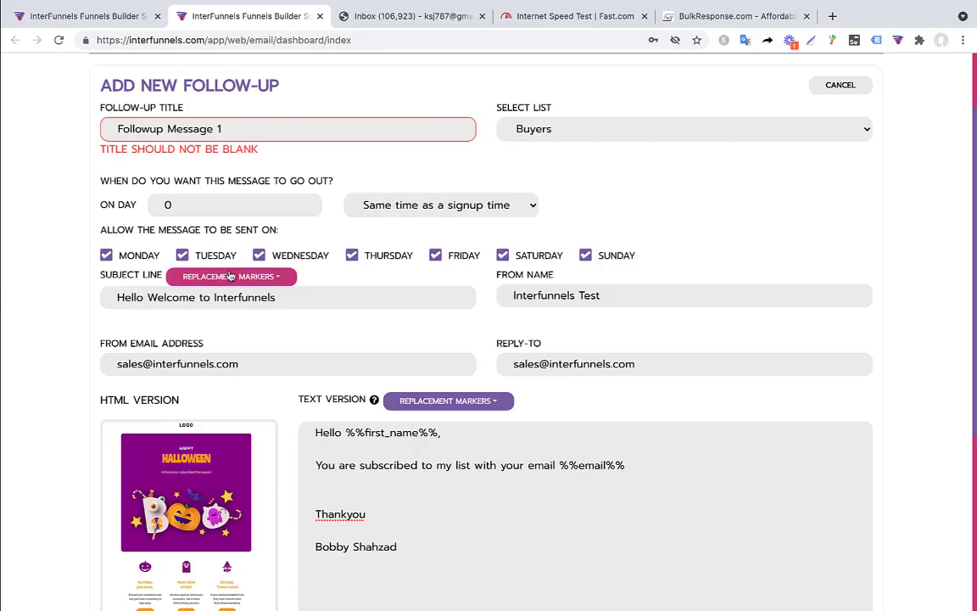
click(229, 276)
scroll(229, 89, up, 2)
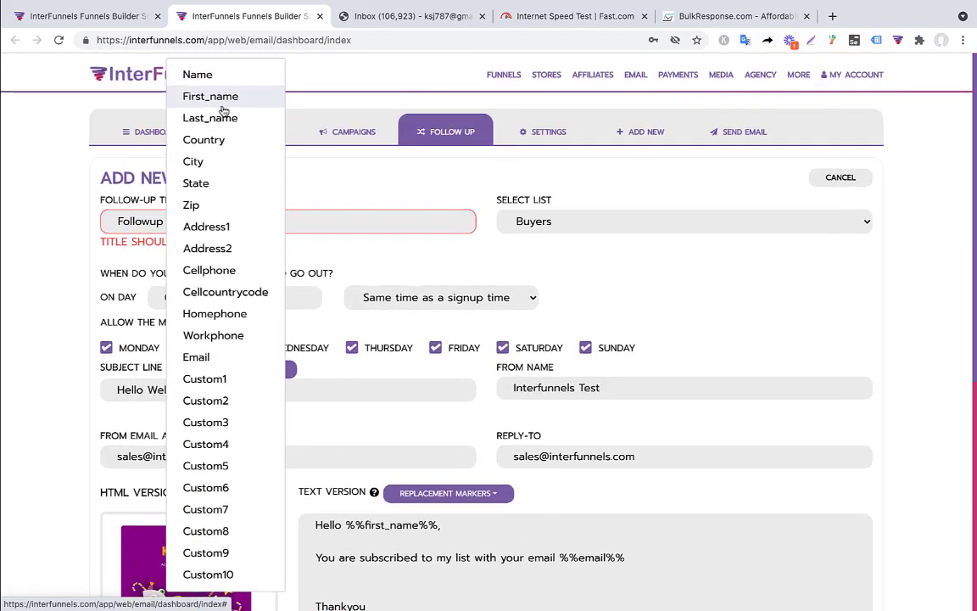
click(225, 99)
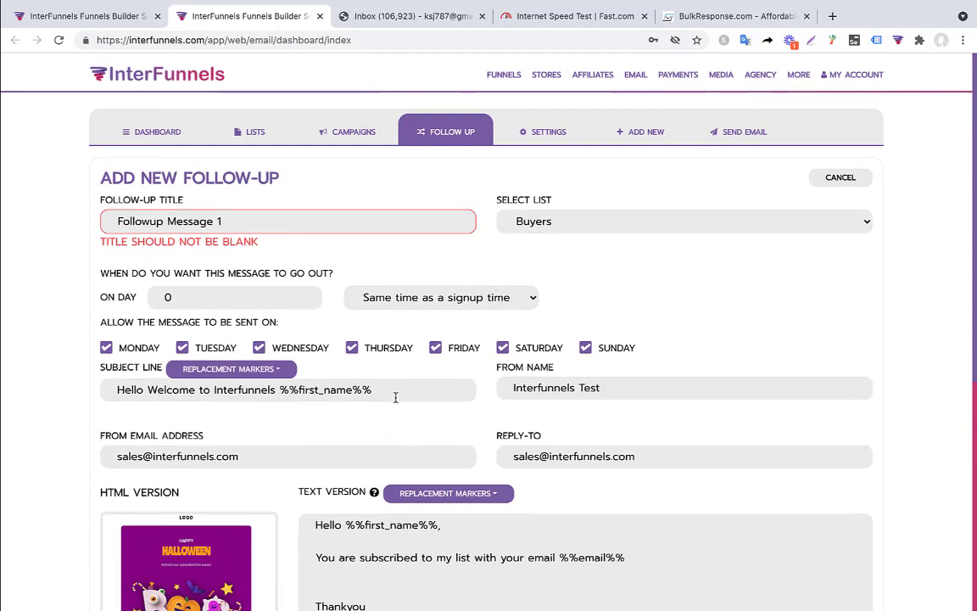
drag(391, 396, 276, 390)
key(ctrl+c)
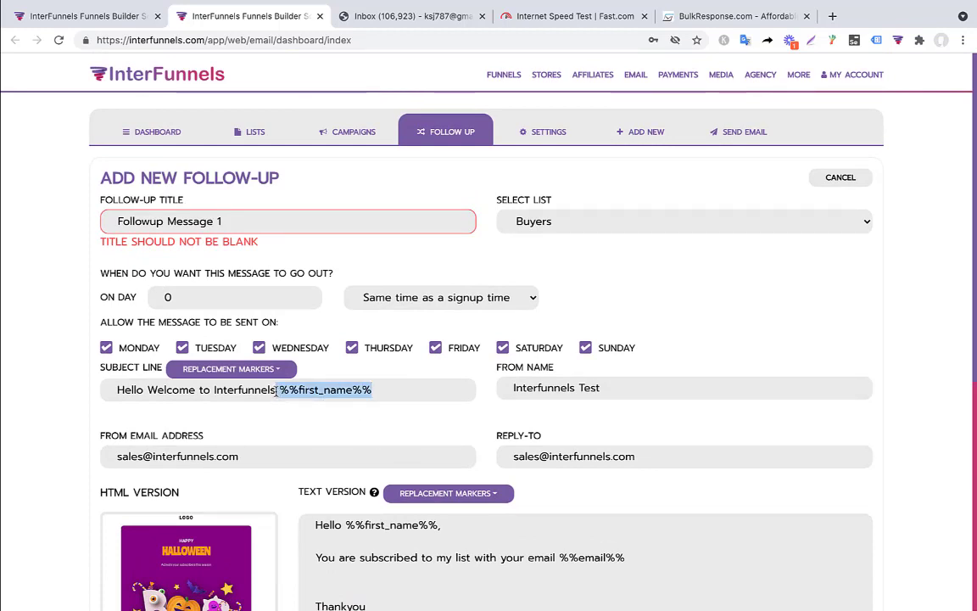
key(BackSpace)
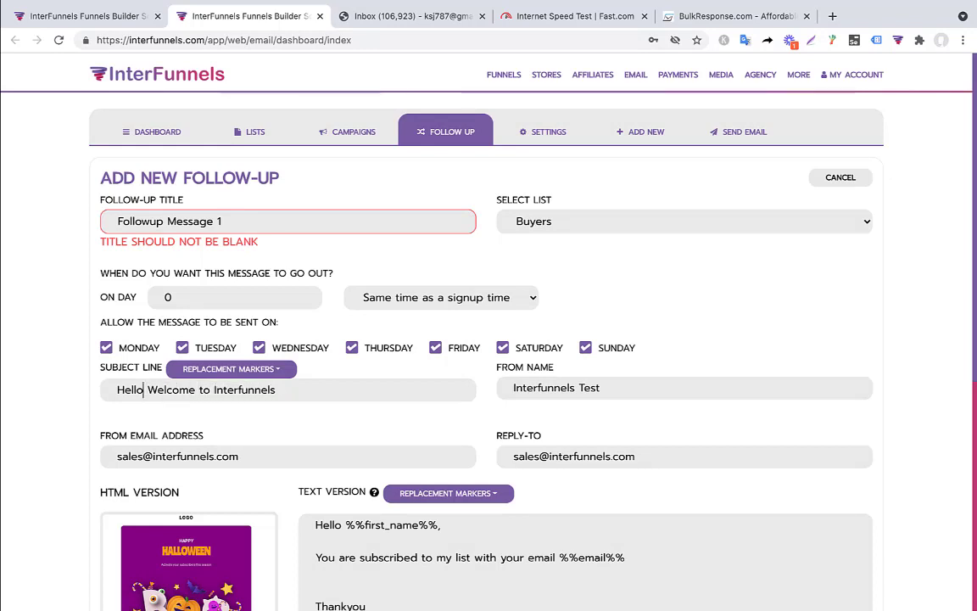
key(ctrl+v)
text(,)
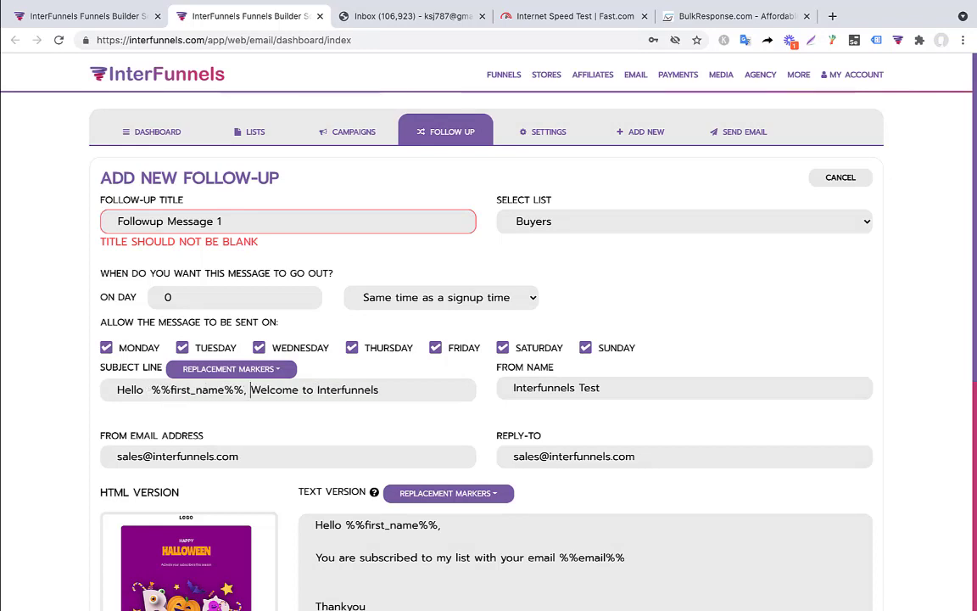
Step: Save the day-0 Followup Message 1 for the Buyers list
scroll(381, 394, down, 2)
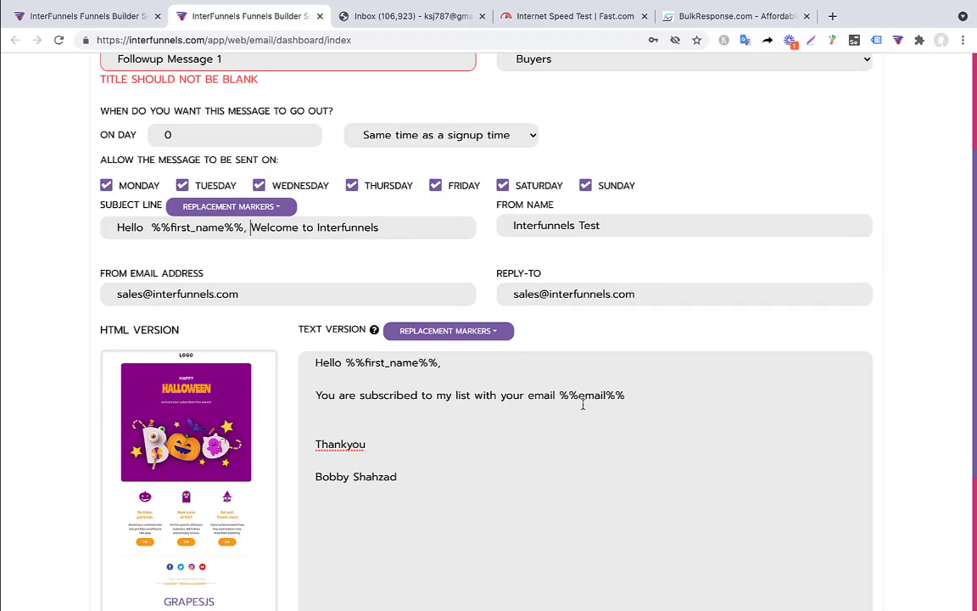
scroll(583, 404, down, 5)
click(135, 430)
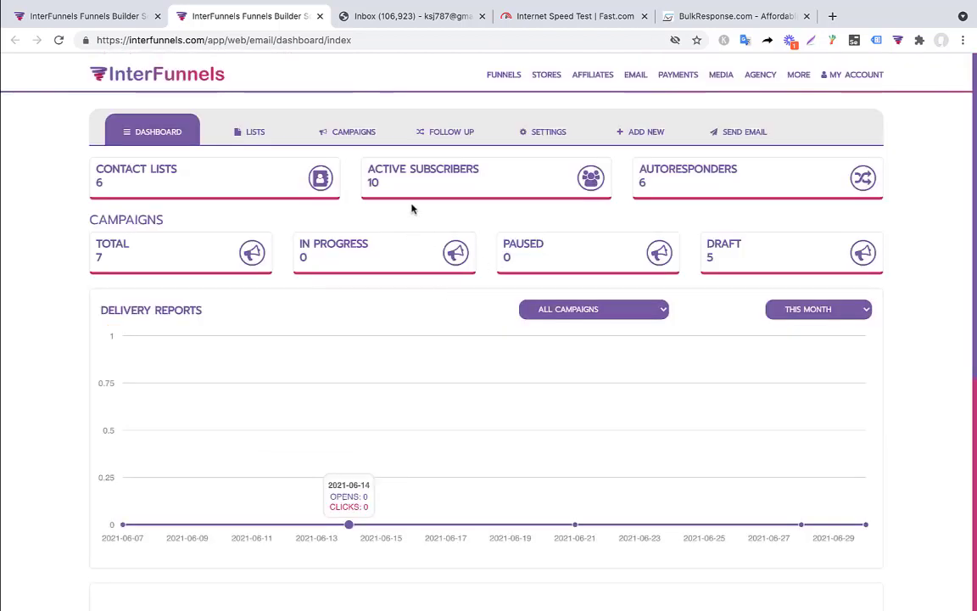
Step: Clone Followup Message 1 and save the copy renamed as Followup Message 2
click(454, 136)
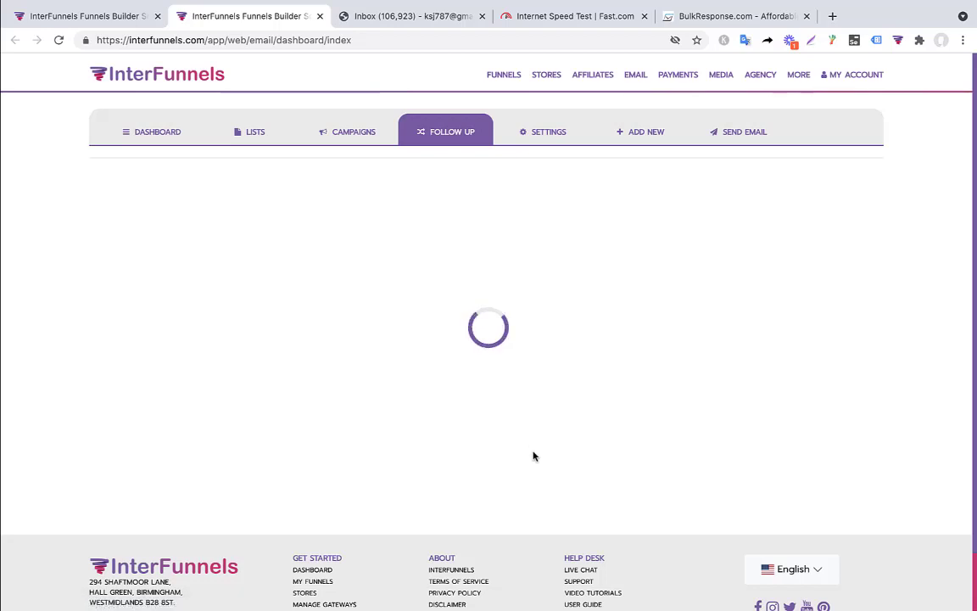
scroll(534, 456, down, 4)
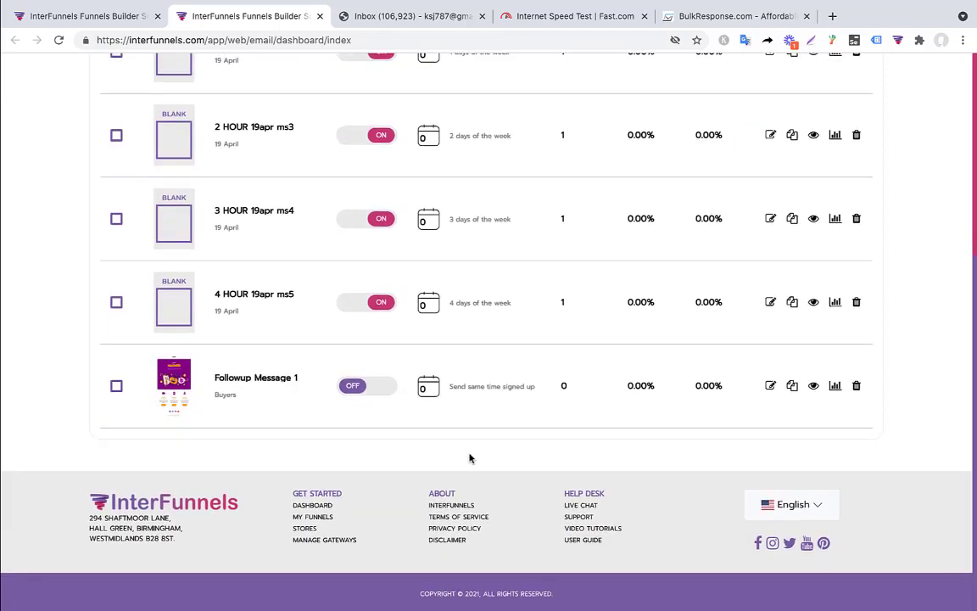
click(792, 388)
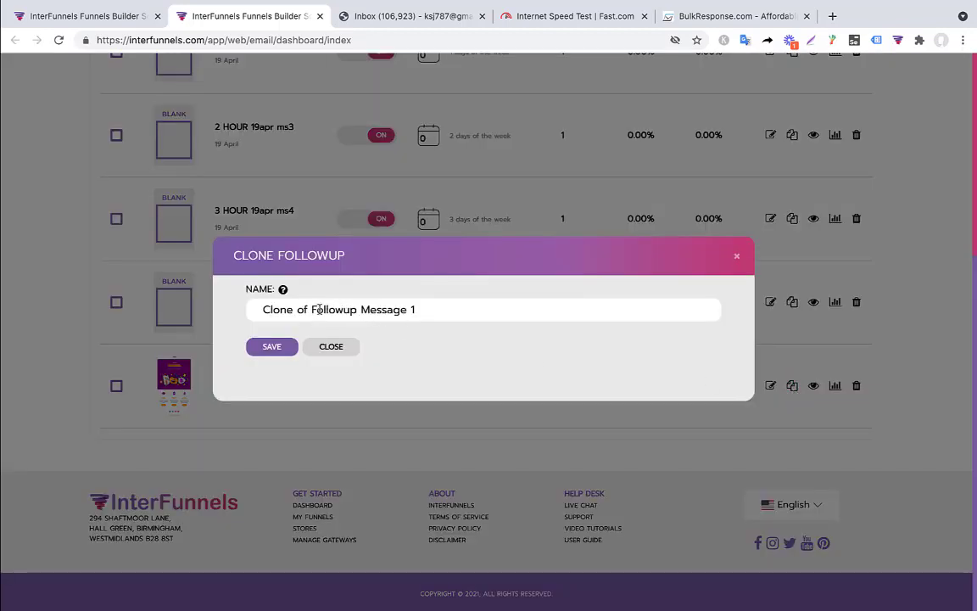
click(310, 310)
key(BackSpace)
key(BackSpace)
key(BackSpace)
key(BackSpace)
key(BackSpace)
key(BackSpace)
key(BackSpace)
key(BackSpace)
key(BackSpace)
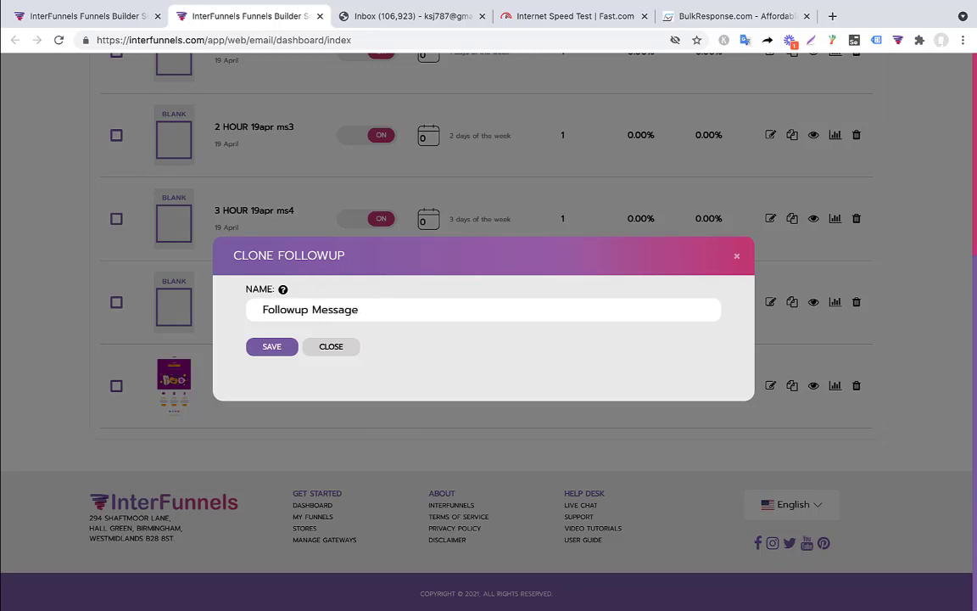
text(2)
click(273, 347)
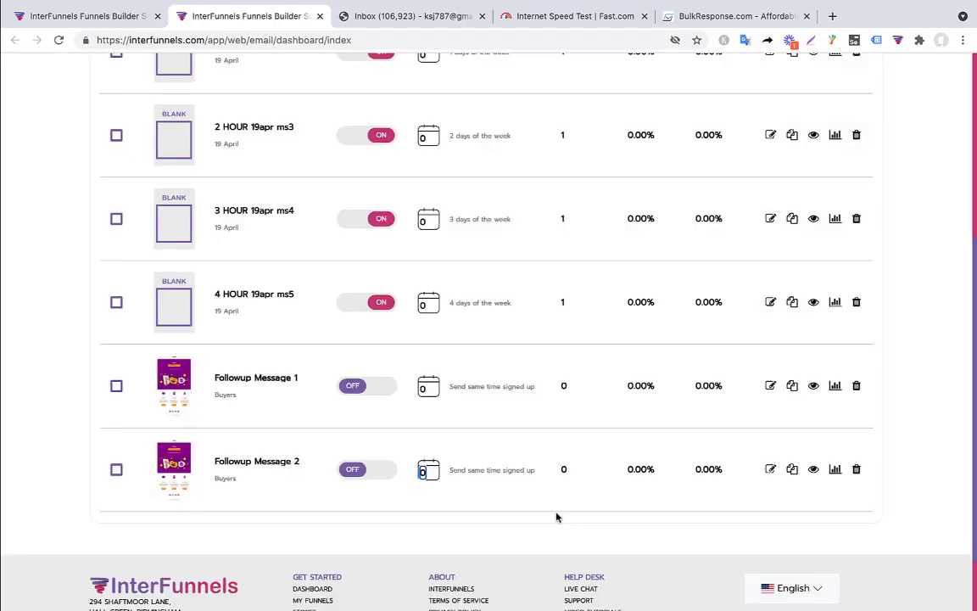
Step: Change Followup Message 2's sending cycle day from 0 to 1
key(Right)
text(1)
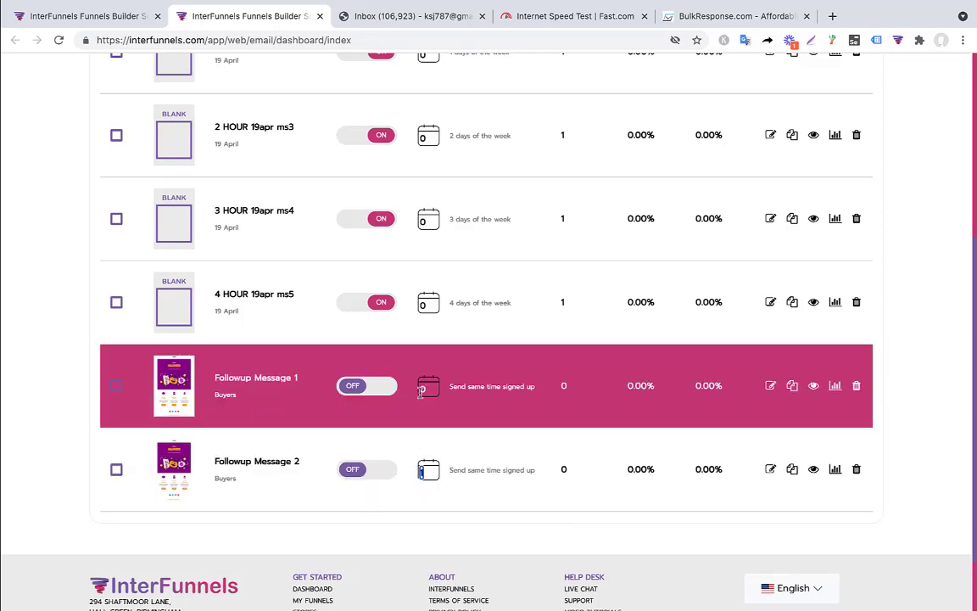
click(452, 467)
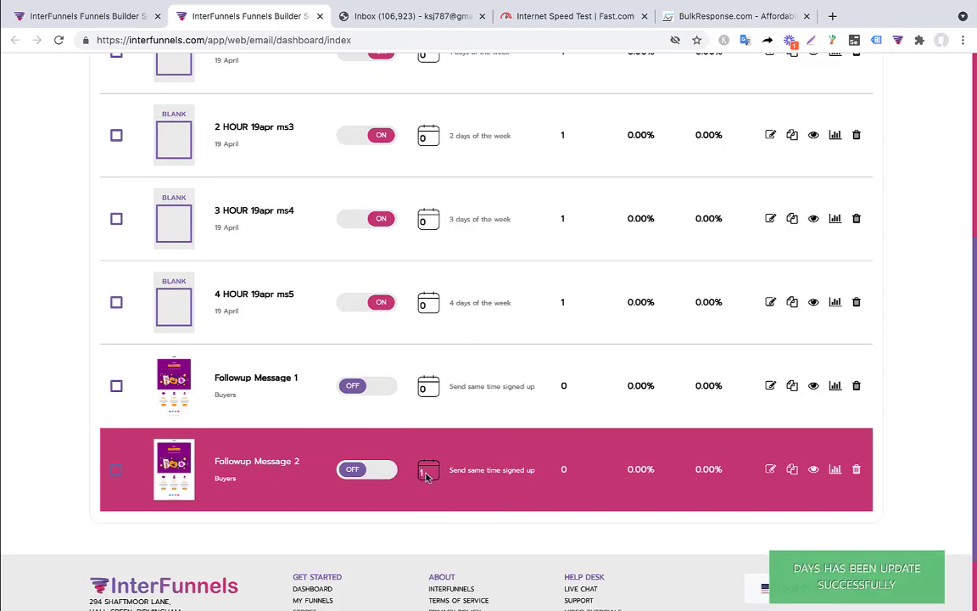
scroll(416, 489, down, 2)
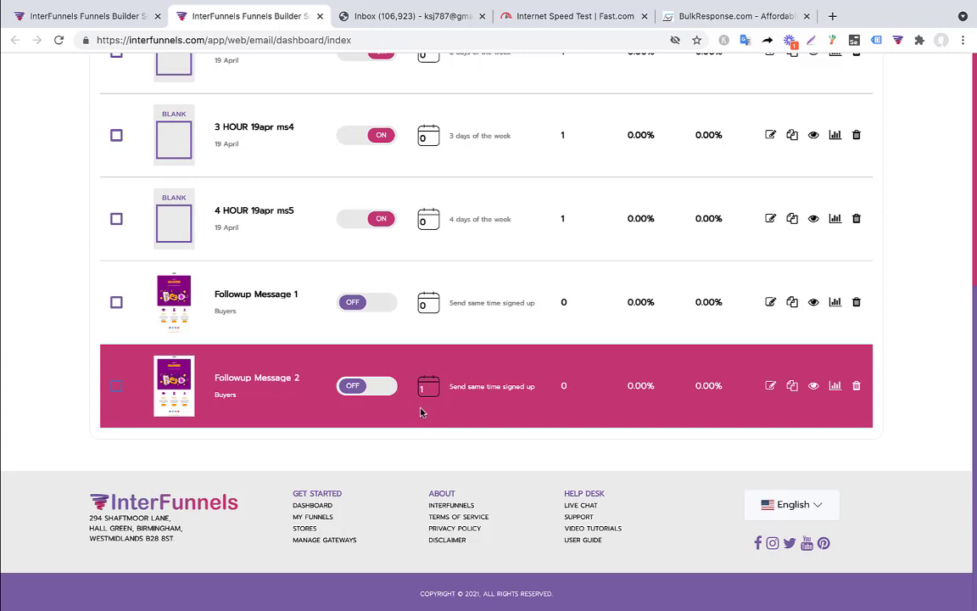
scroll(422, 411, up, 4)
scroll(422, 411, down, 3)
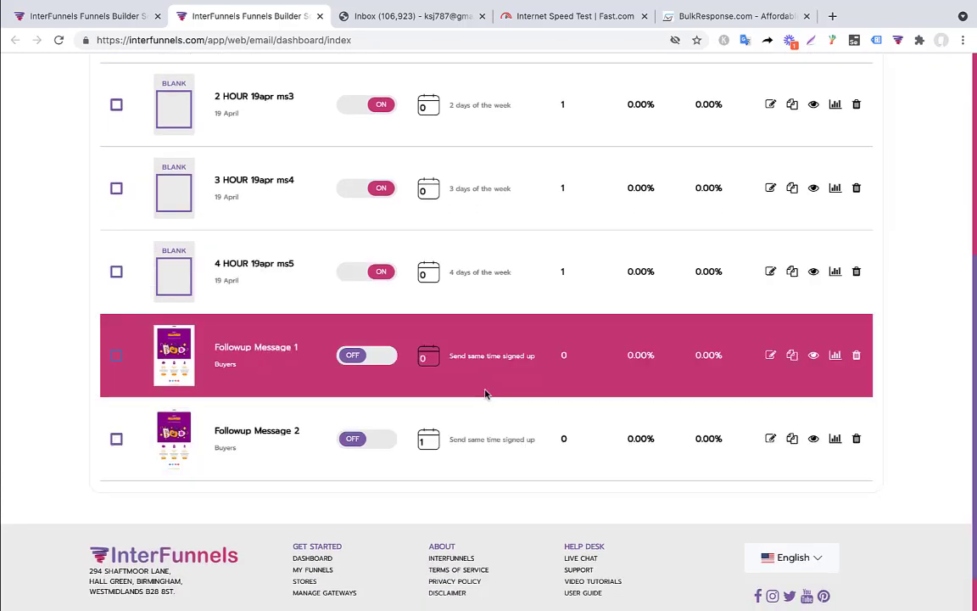
scroll(485, 394, up, 5)
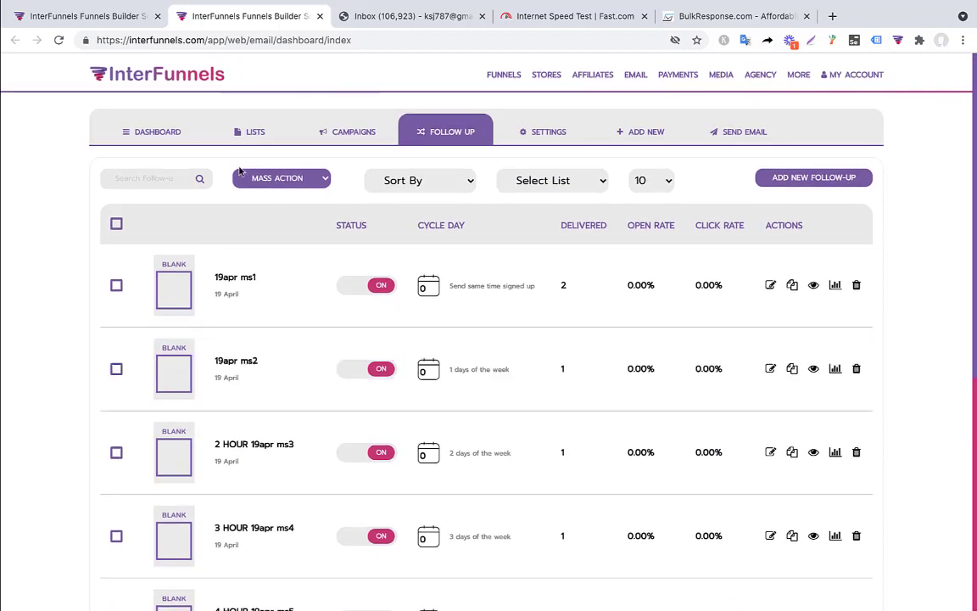
Step: Set the MAY24TEST funnel's auto-responder to Yes with InterFunnels Email Autoresponder, and save
click(119, 26)
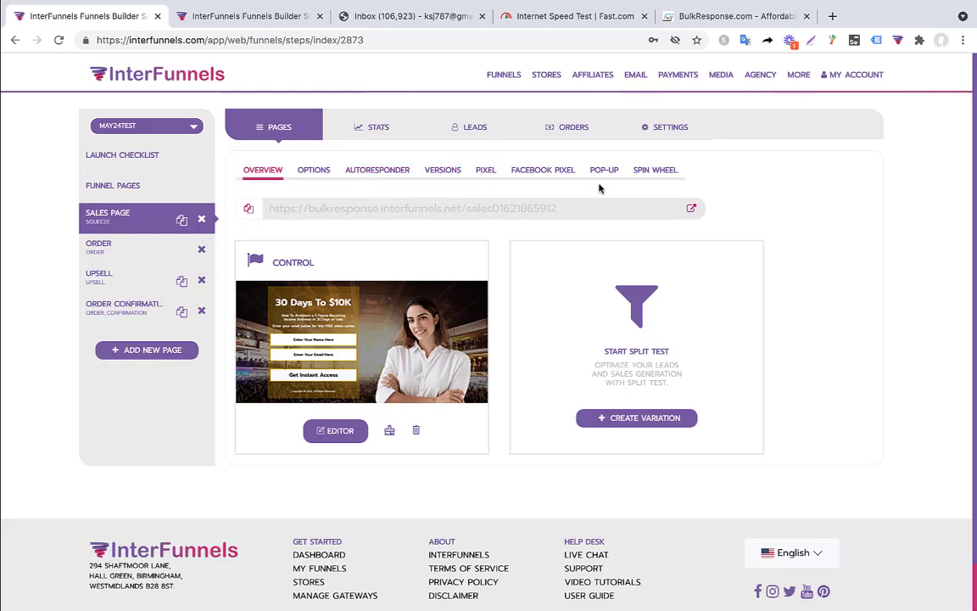
click(675, 133)
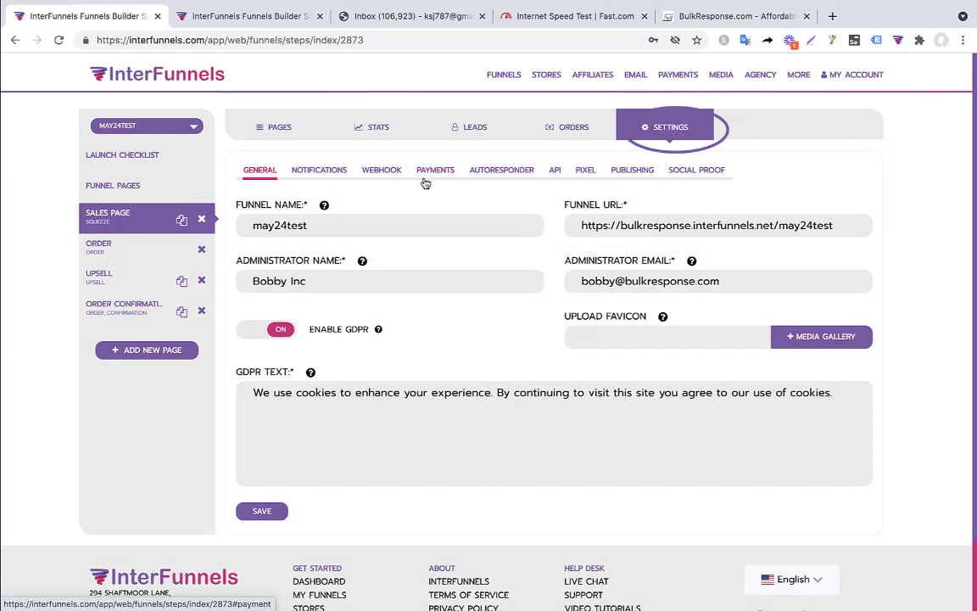
click(497, 171)
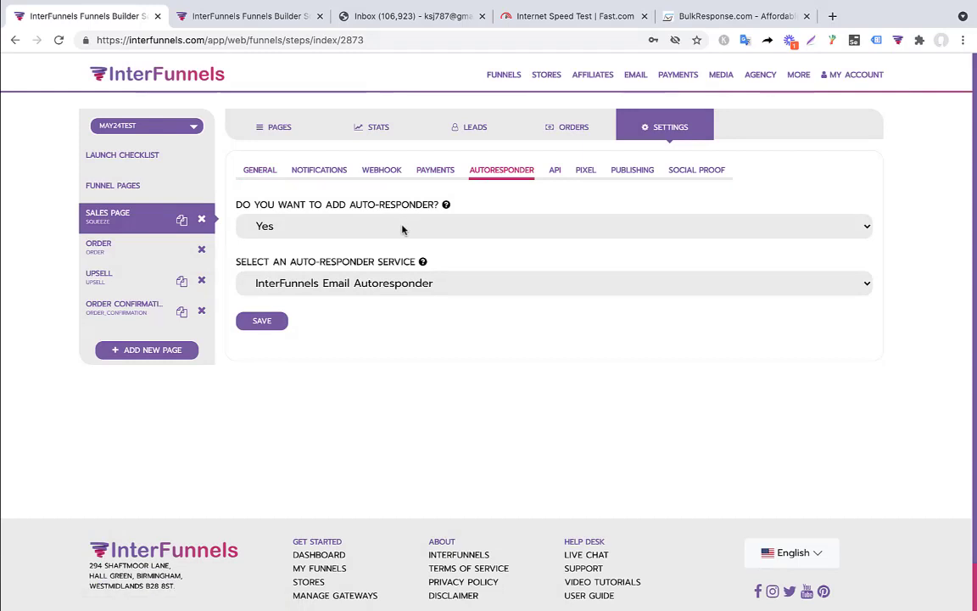
click(403, 227)
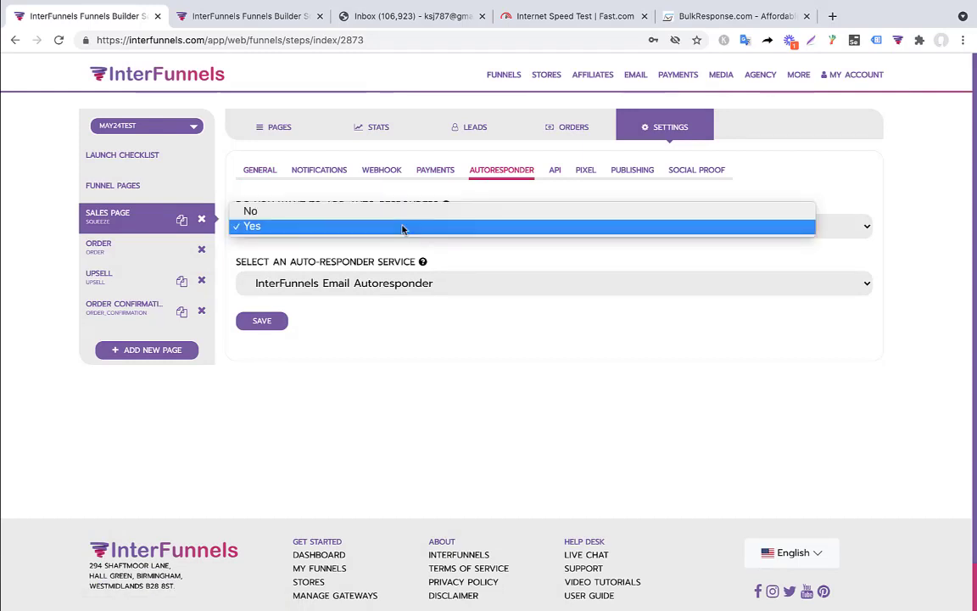
click(402, 226)
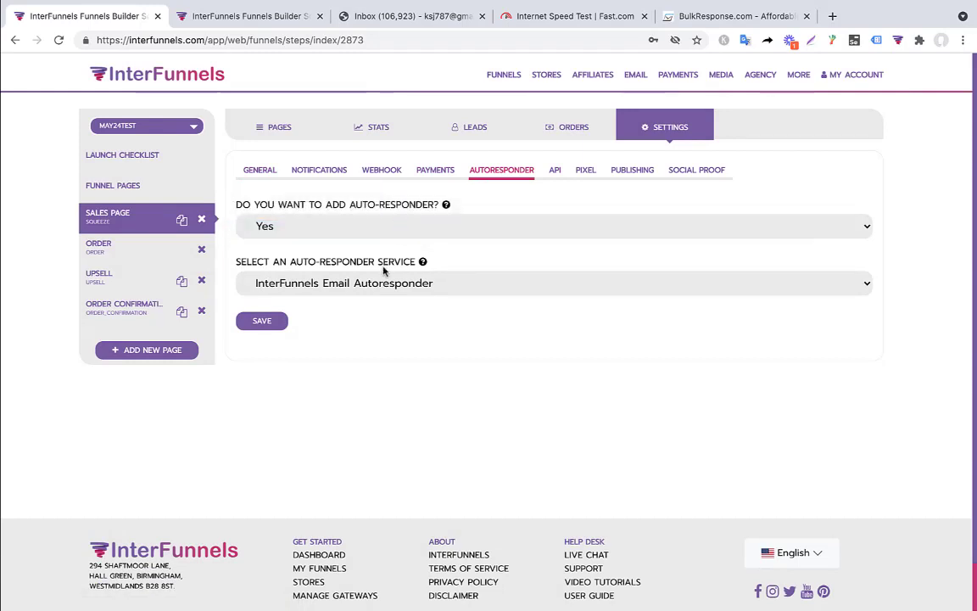
click(422, 288)
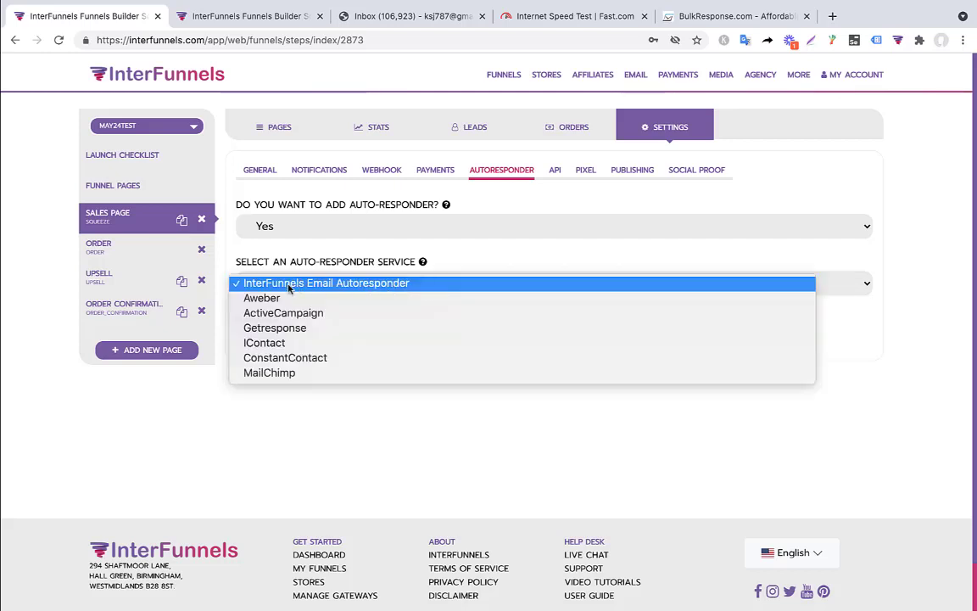
click(289, 285)
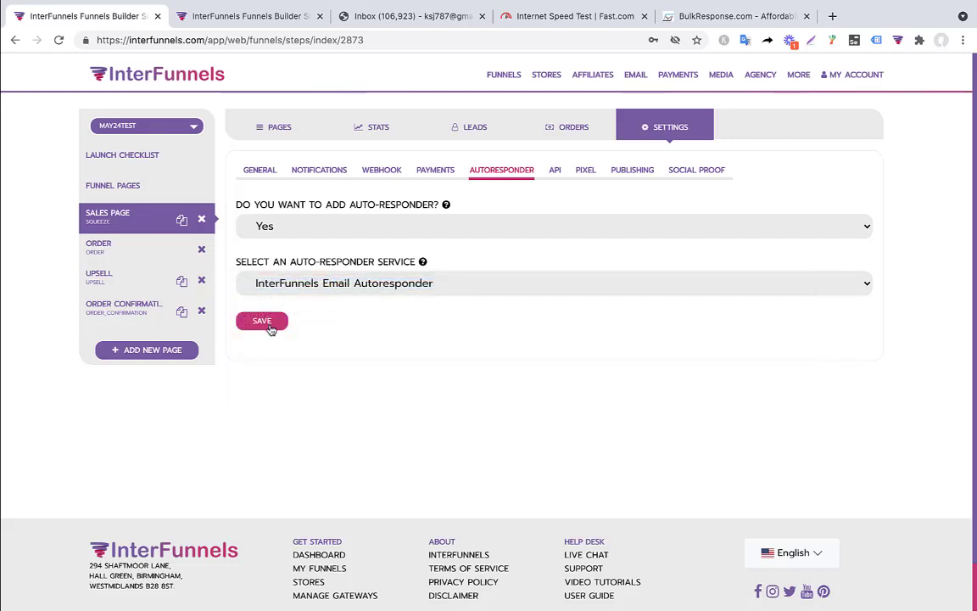
click(268, 325)
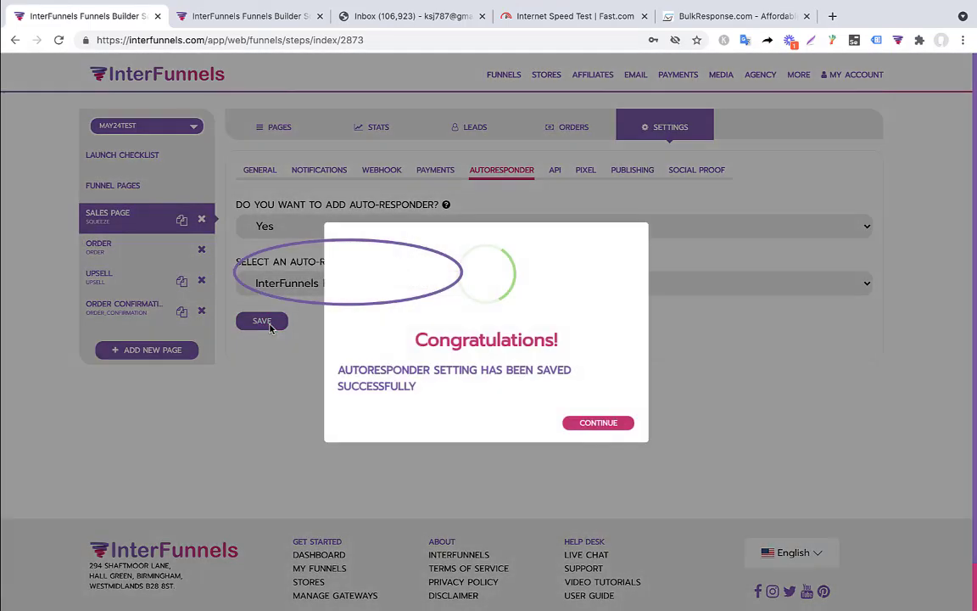
click(594, 426)
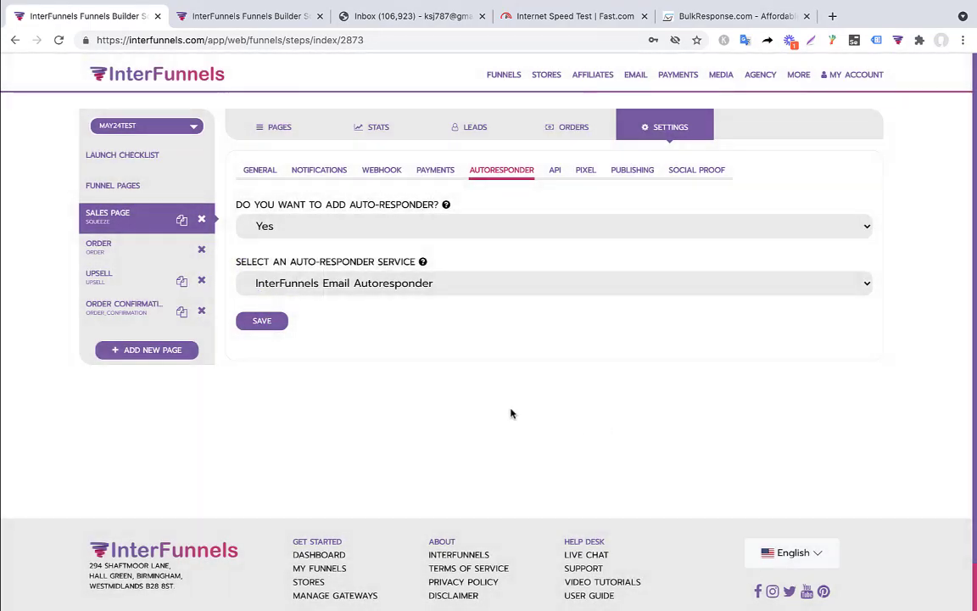
Step: Keep InterFunnels Email Autoresponder as the service and return to the Sales Page overview
click(321, 278)
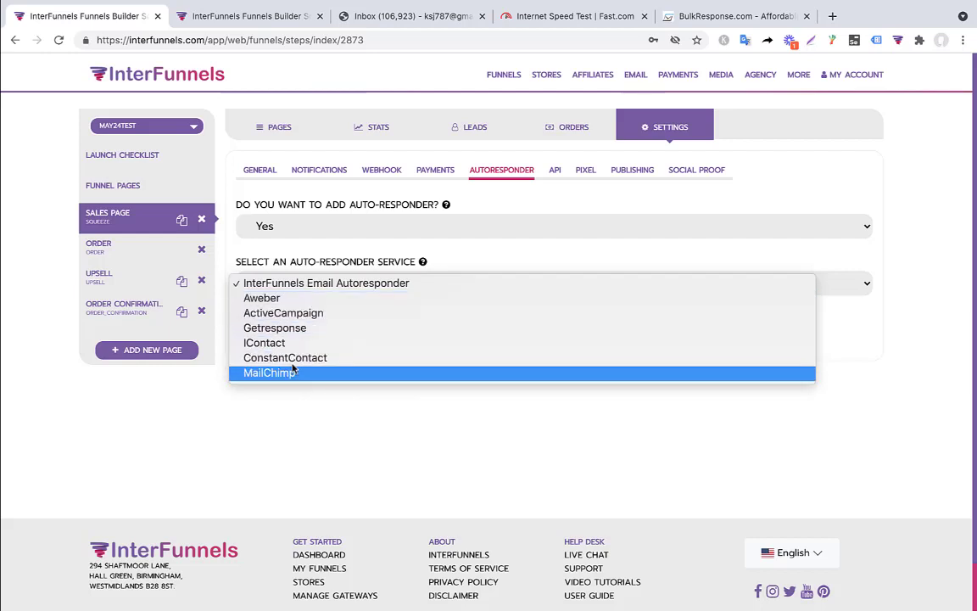
click(352, 285)
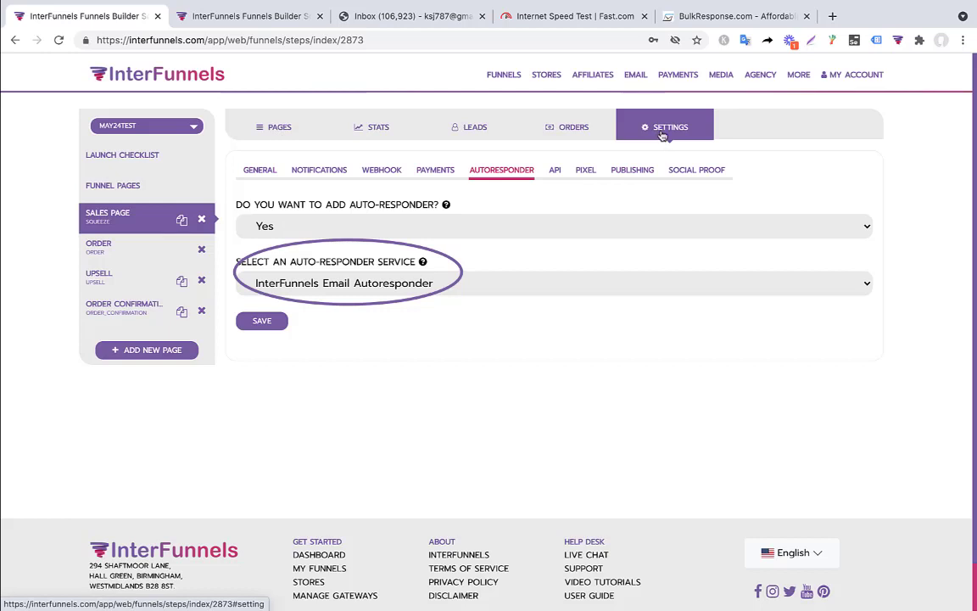
click(271, 128)
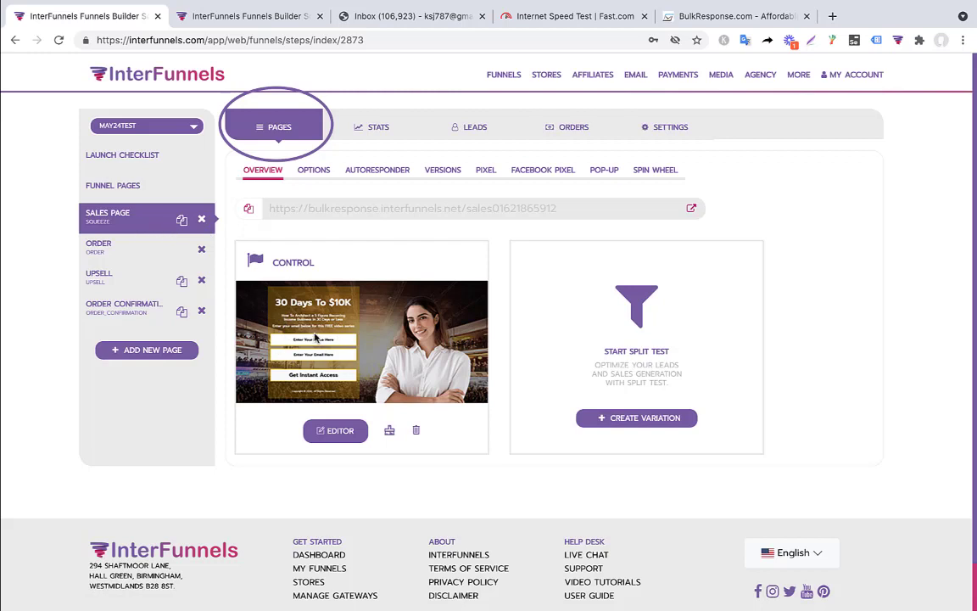
Step: Have sales-page form submissions add visitors to Subscribers, save, then go to the Order page
click(395, 176)
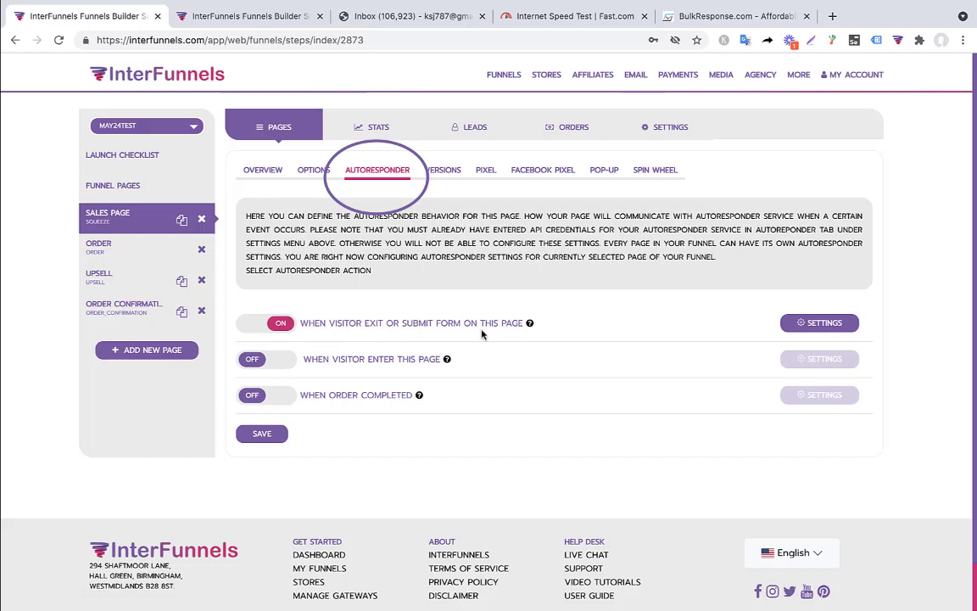
click(840, 329)
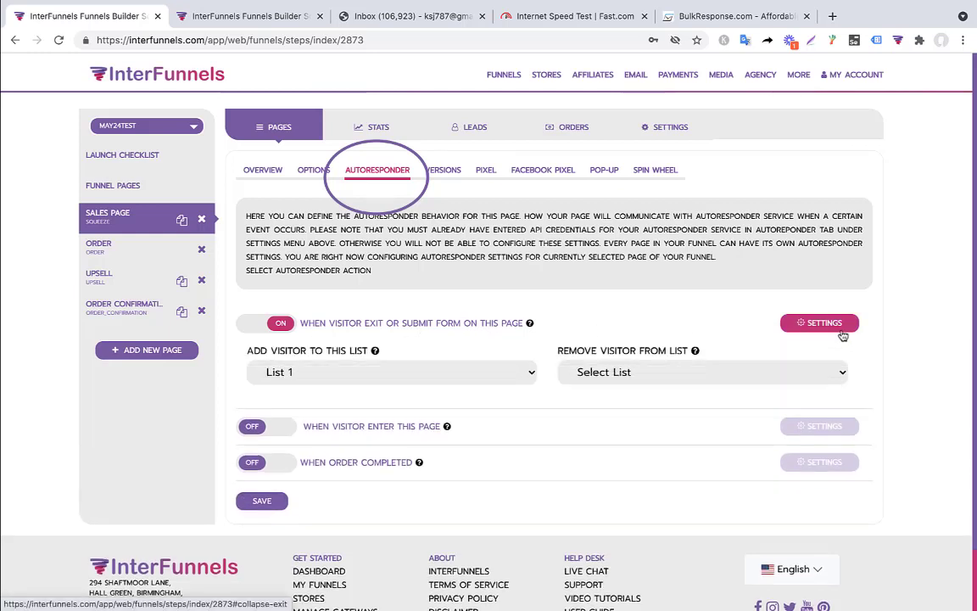
click(318, 371)
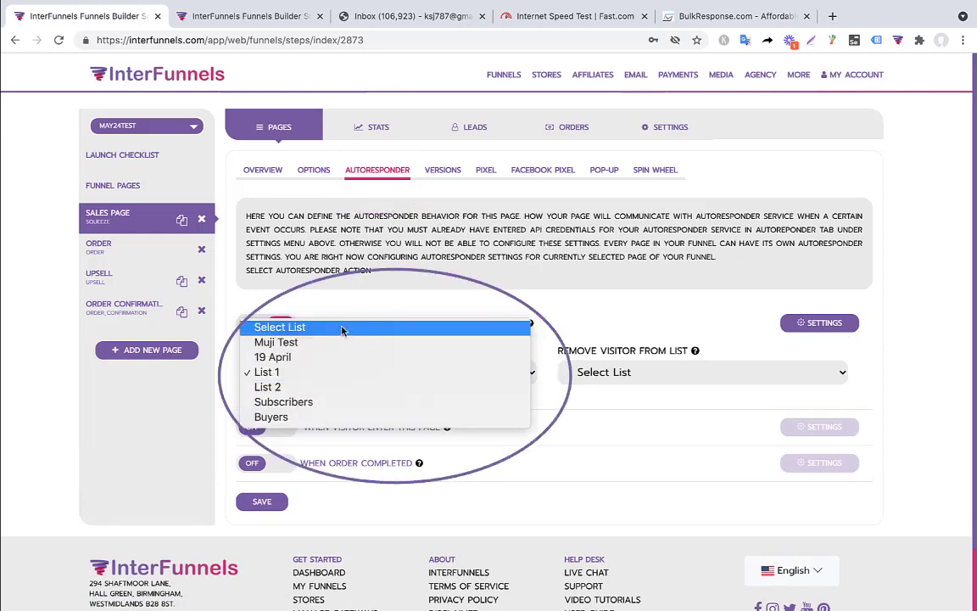
click(314, 402)
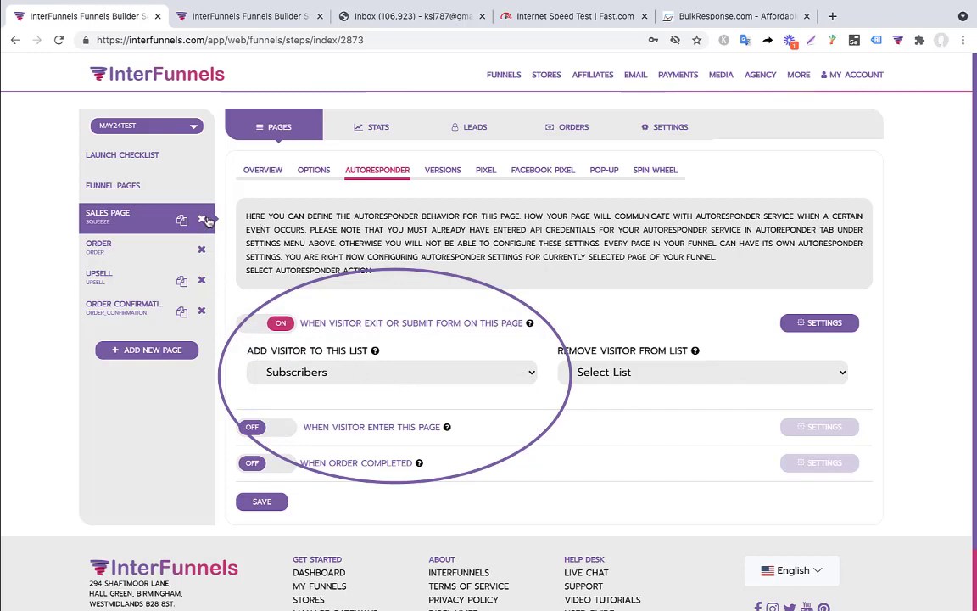
click(264, 502)
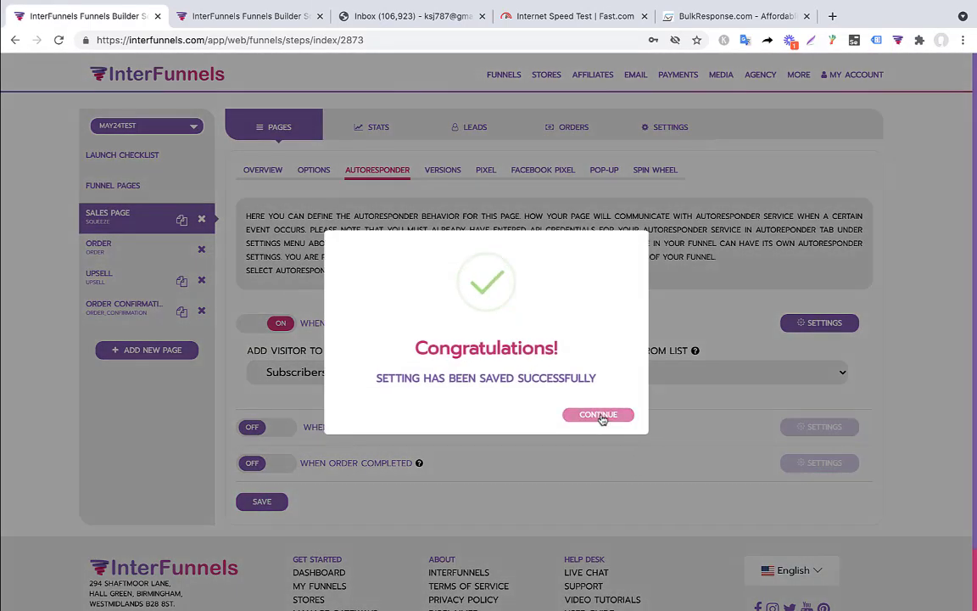
click(598, 415)
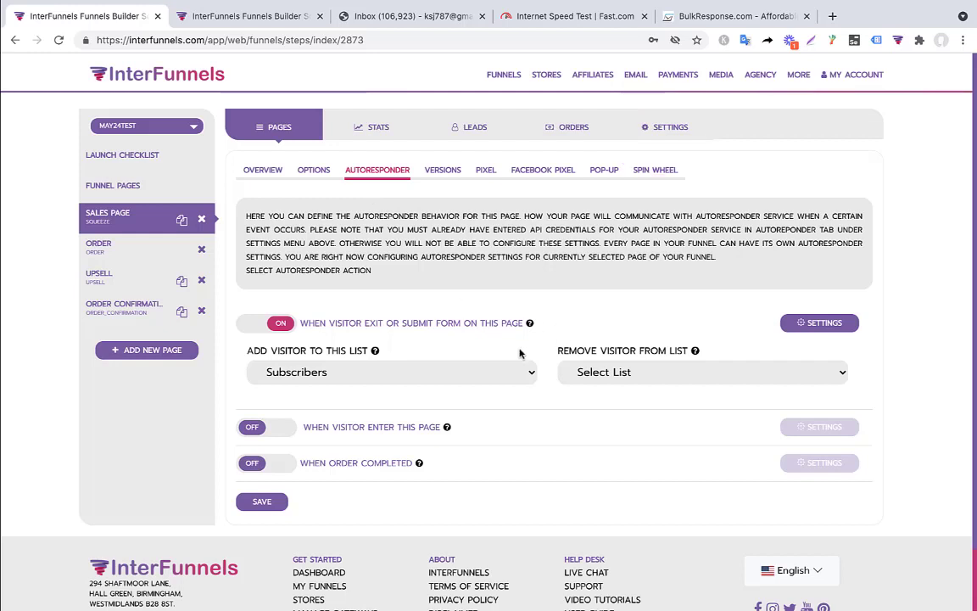
click(125, 248)
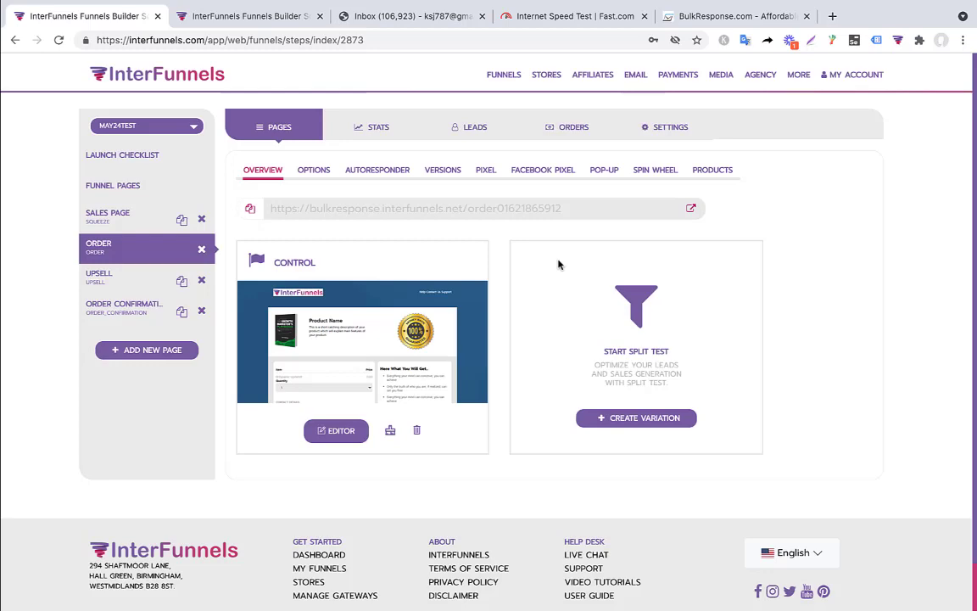
Step: Enable the Order page's exit/submit action: add visitors to Buyers, remove from Subscribers, and save
click(382, 171)
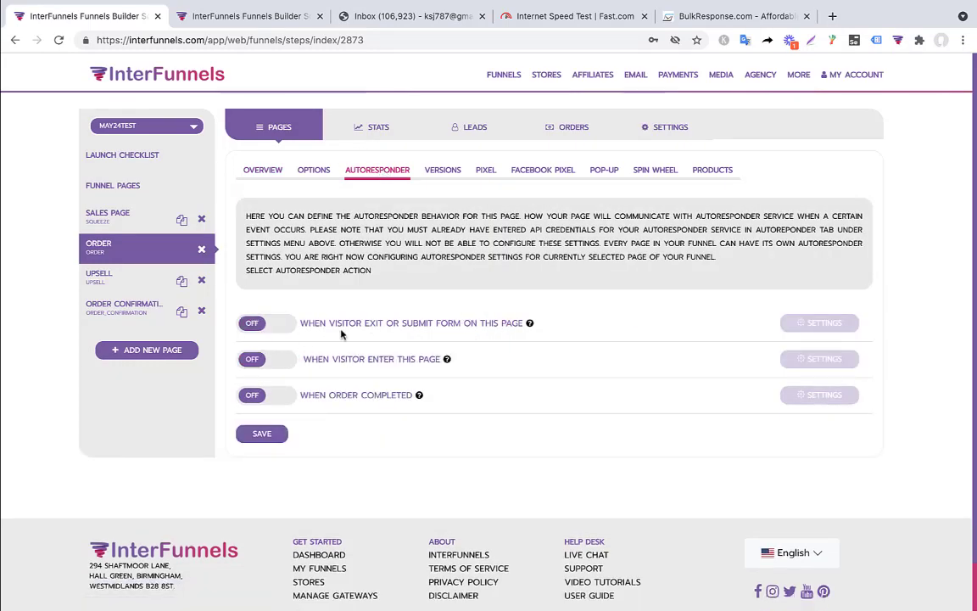
click(289, 329)
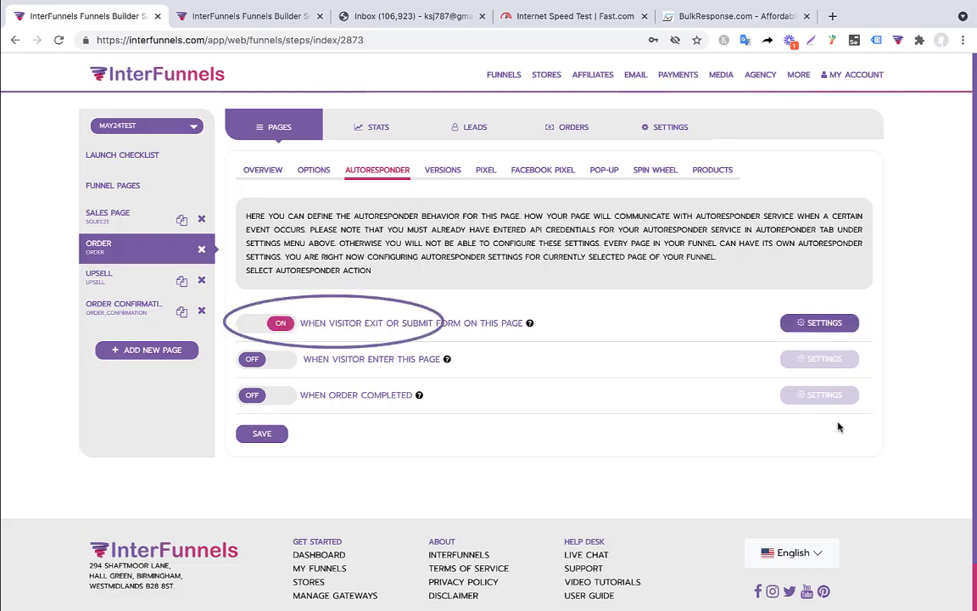
click(837, 335)
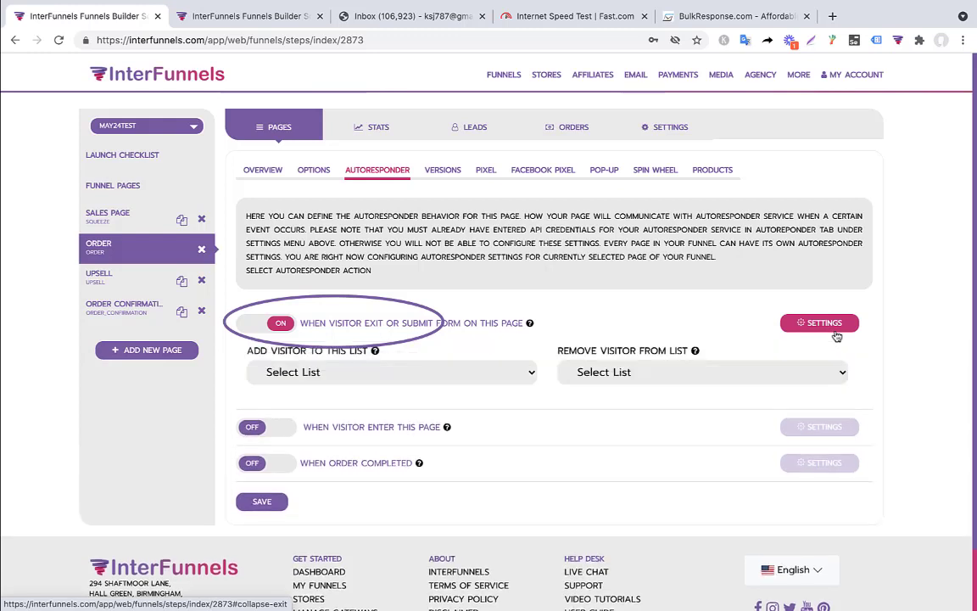
click(432, 376)
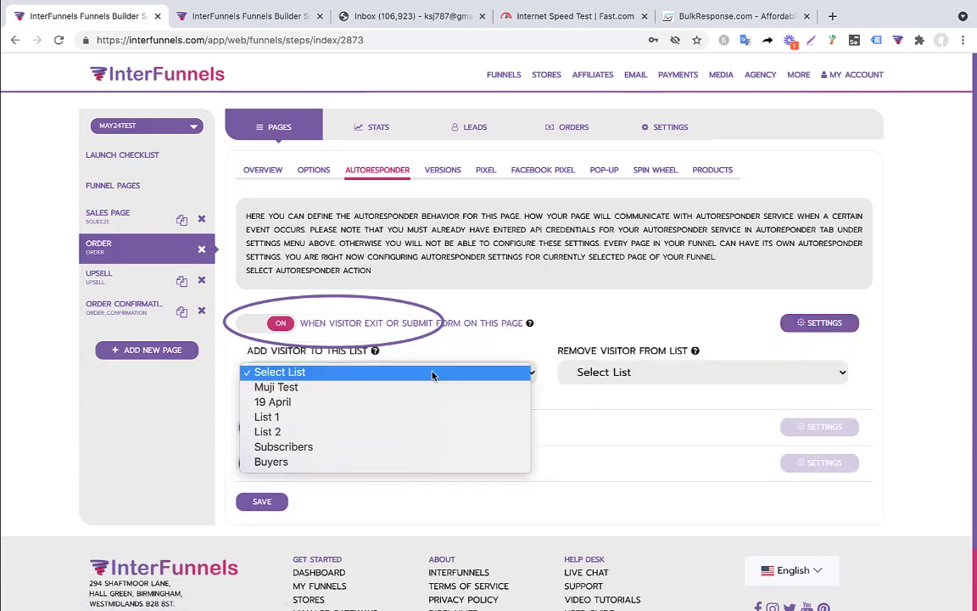
click(319, 460)
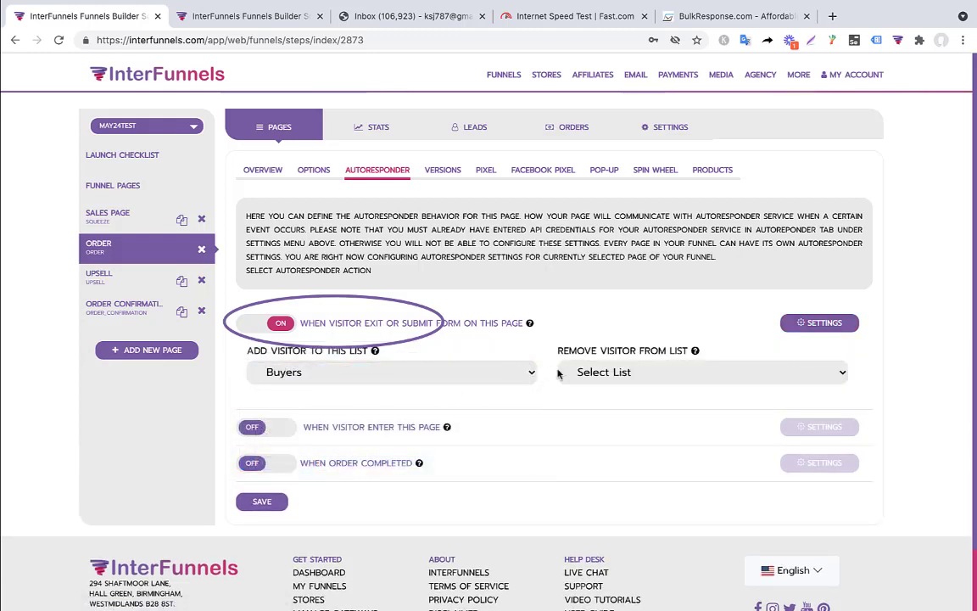
click(607, 374)
click(598, 447)
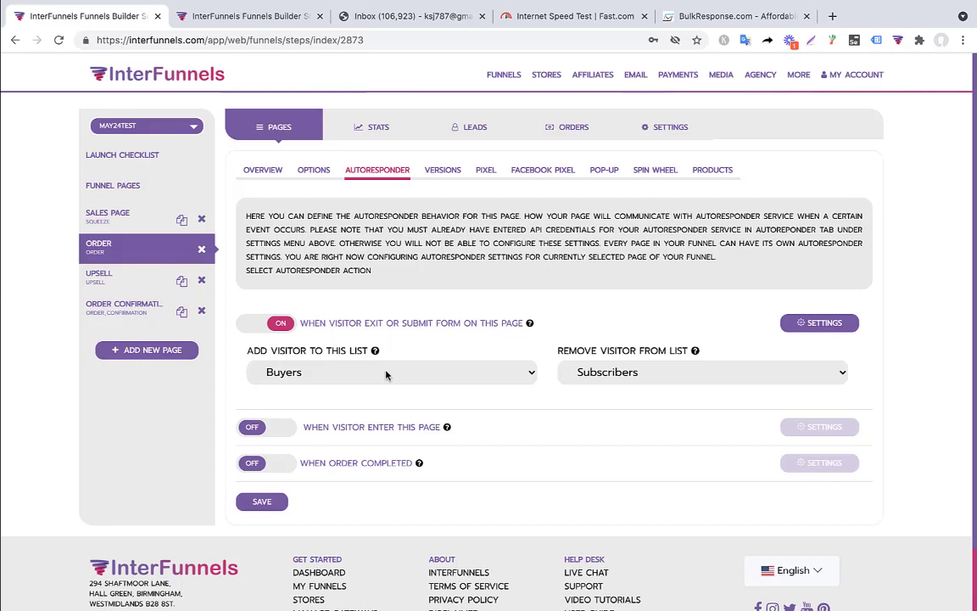
click(269, 507)
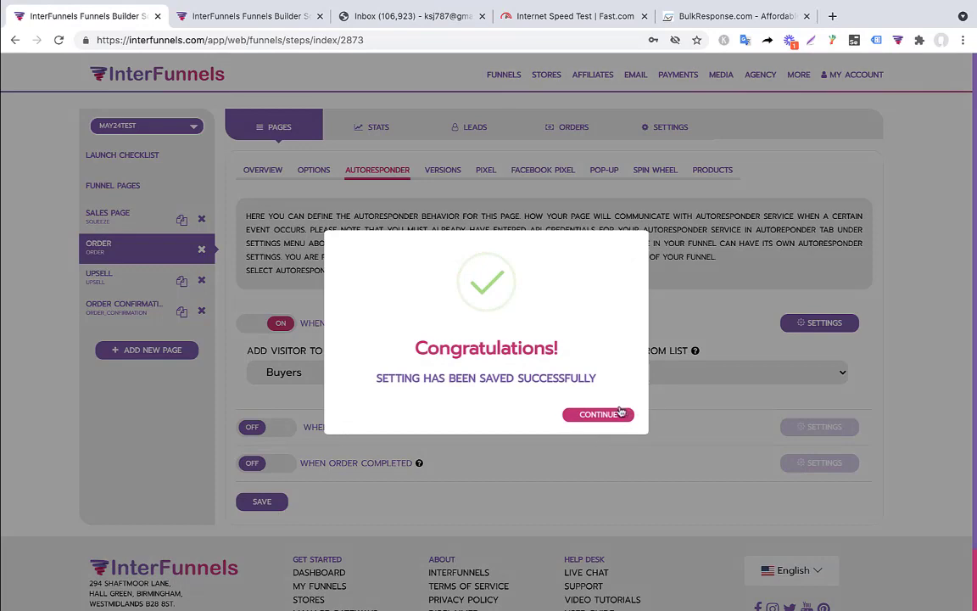
click(598, 414)
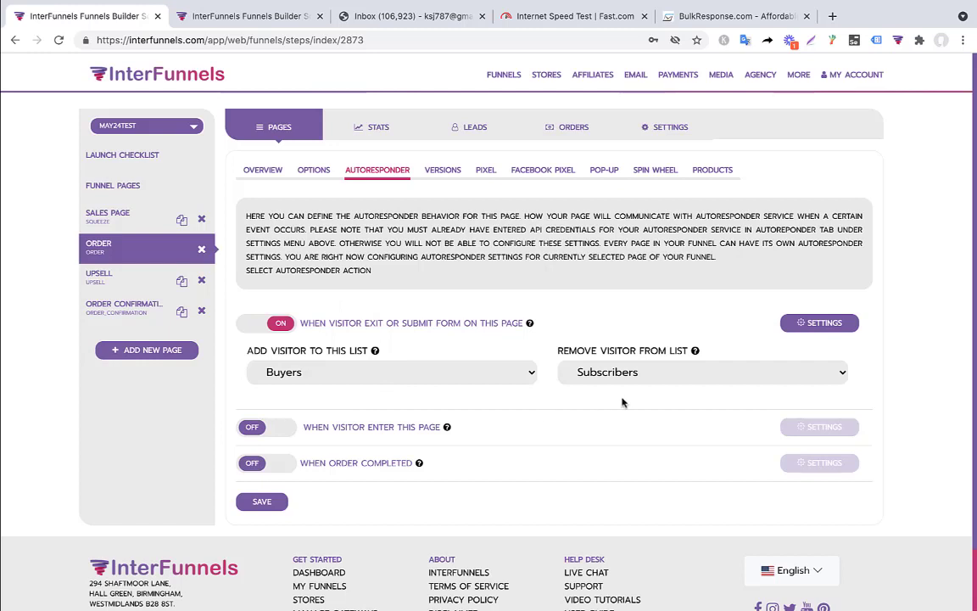
Step: Open the live sales page and submit a test opt-in with a full name and e-mail address
click(108, 218)
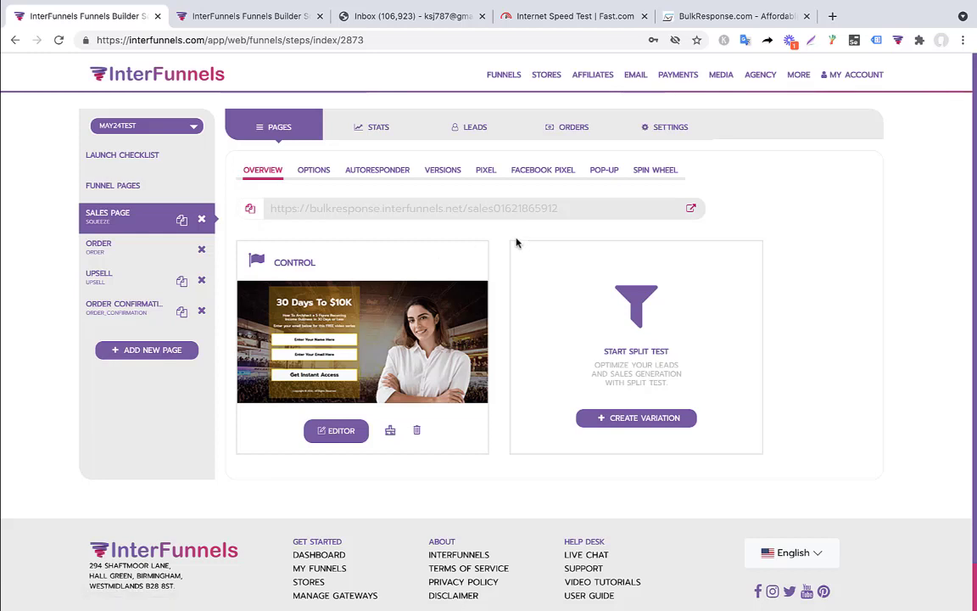
click(692, 210)
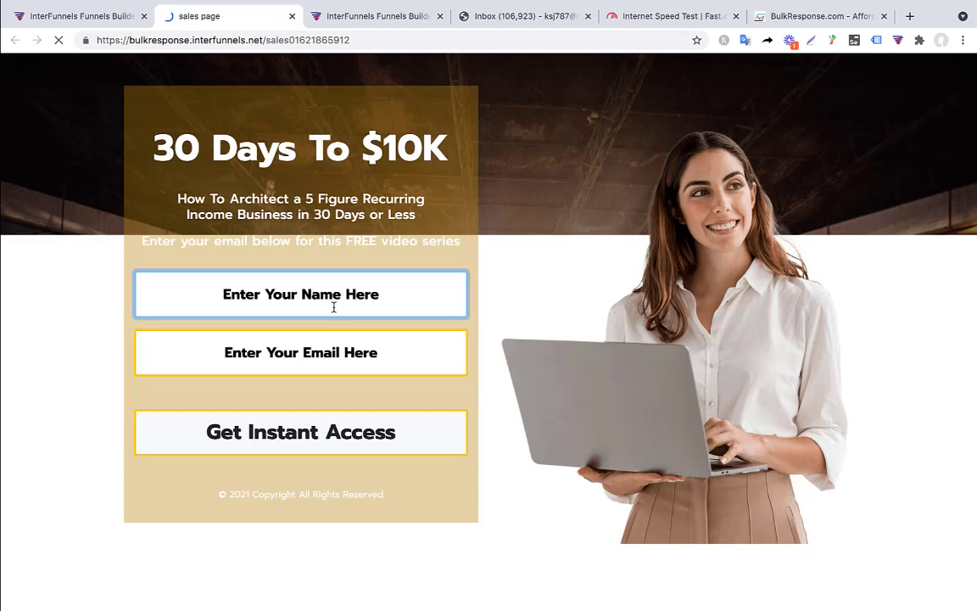
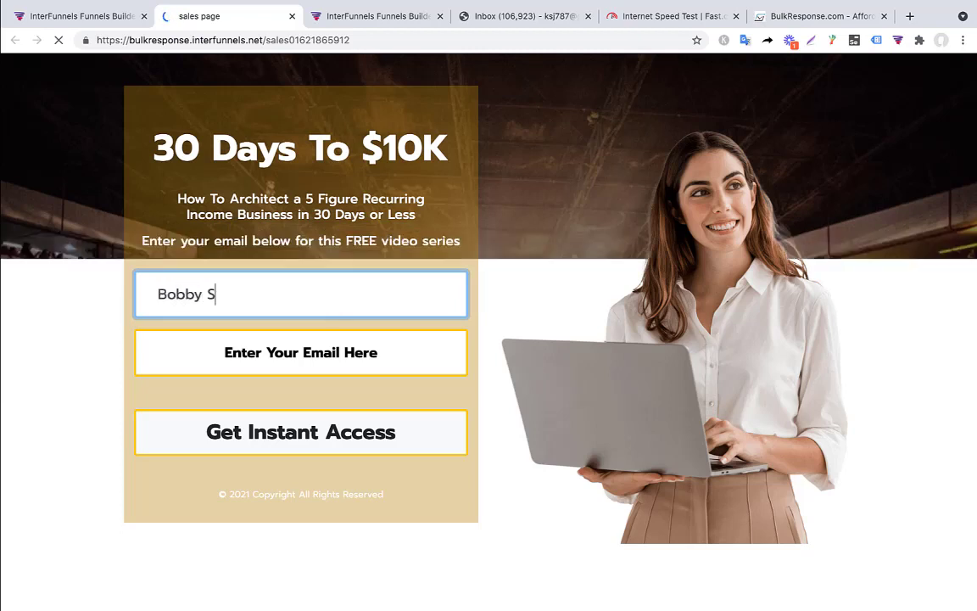
key(Tab)
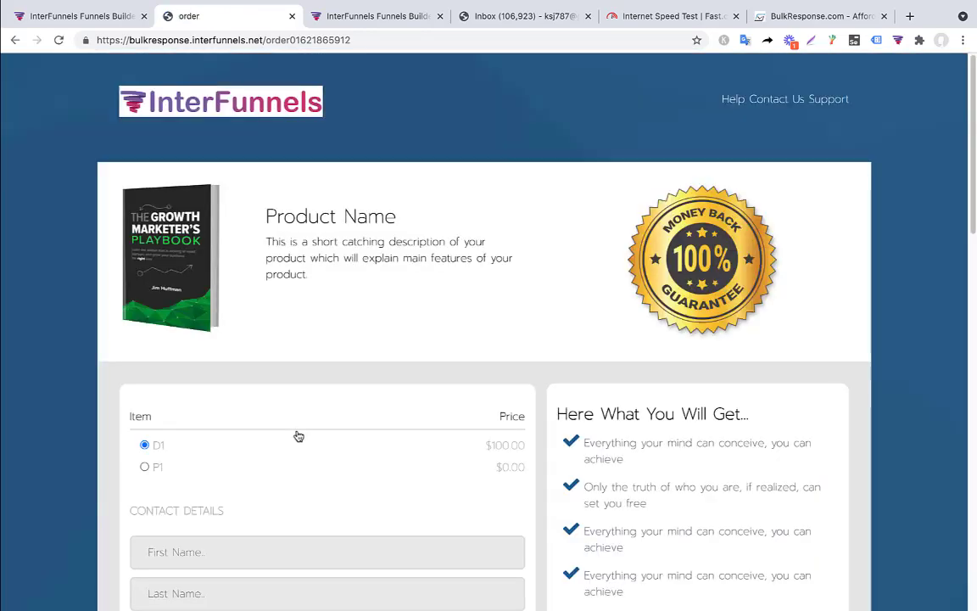
Step: Check the email Subscribers list for the test contact, briefly revisiting the order page tab
scroll(299, 435, down, 3)
scroll(298, 436, down, 1)
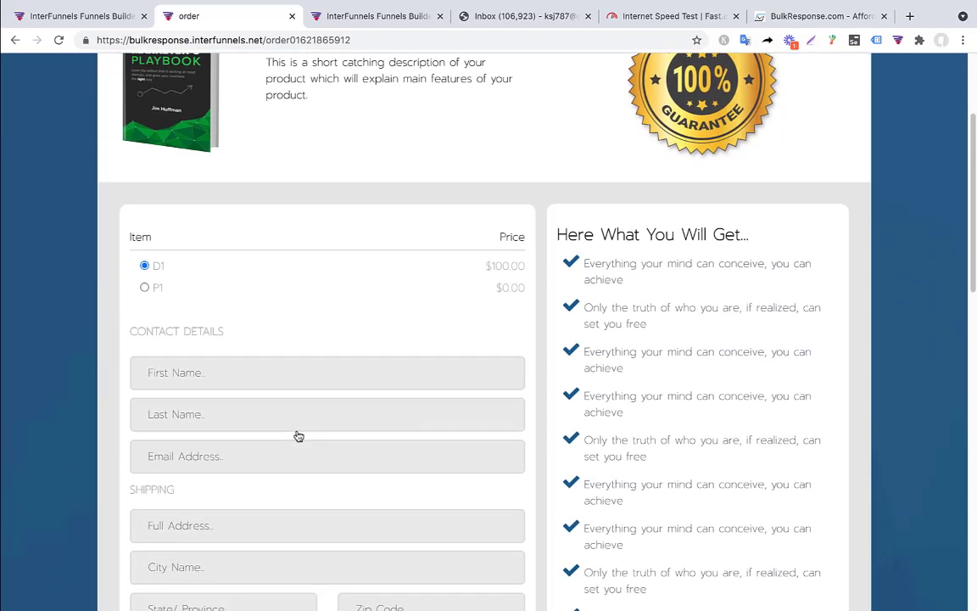
click(68, 23)
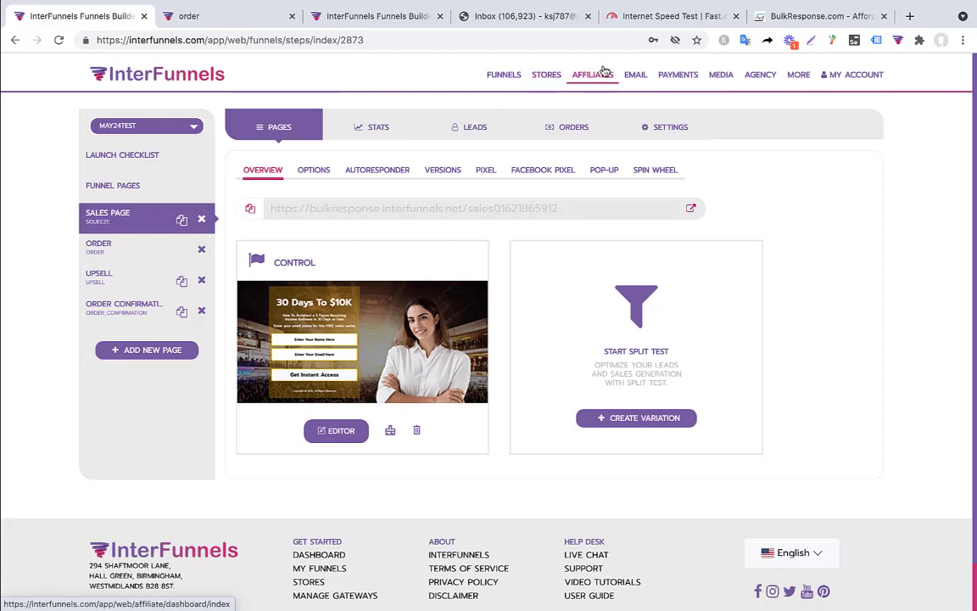
click(635, 75)
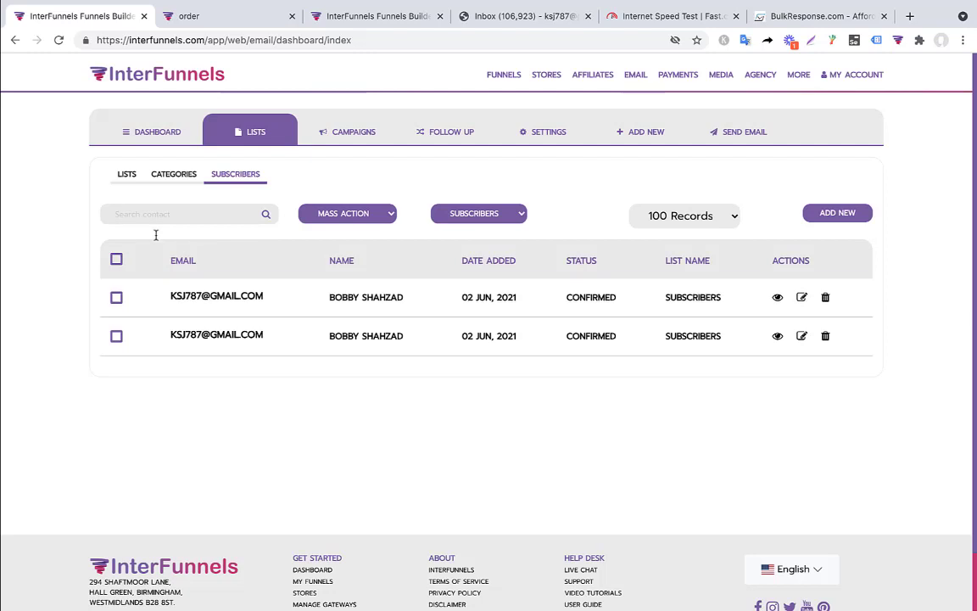
click(206, 17)
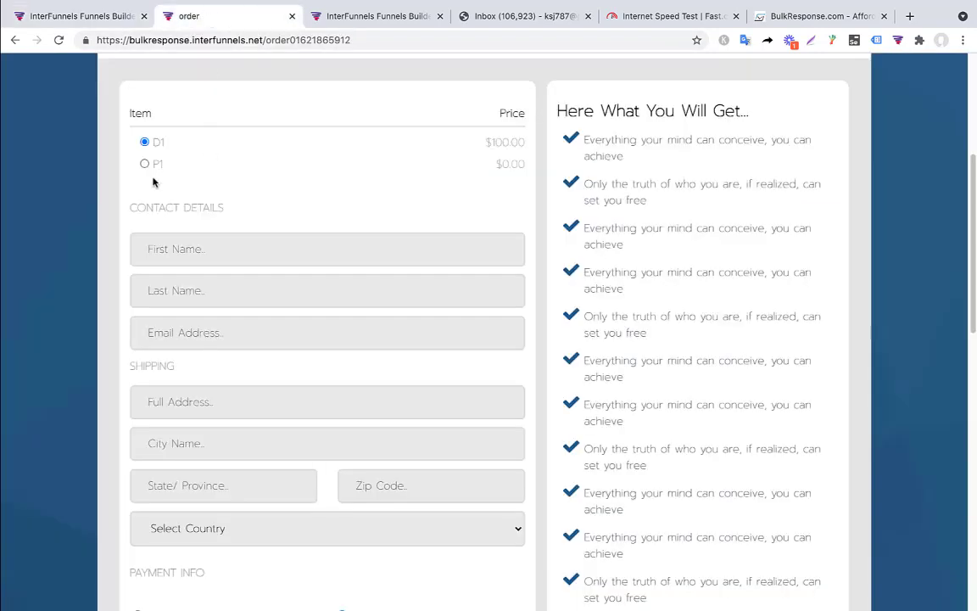
click(75, 17)
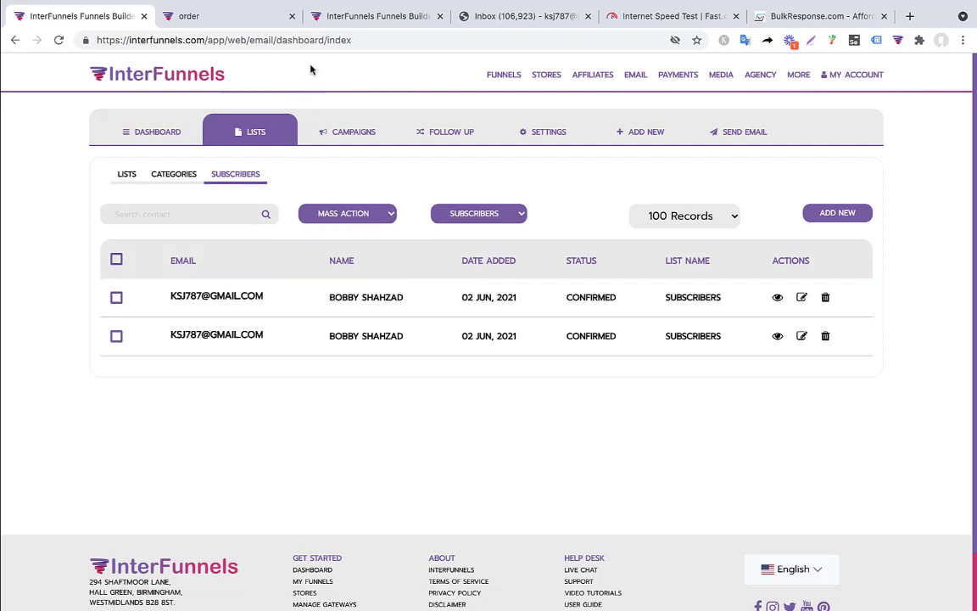
Step: From the Follow Up tab, go to the email Campaigns list through the account menu
click(392, 18)
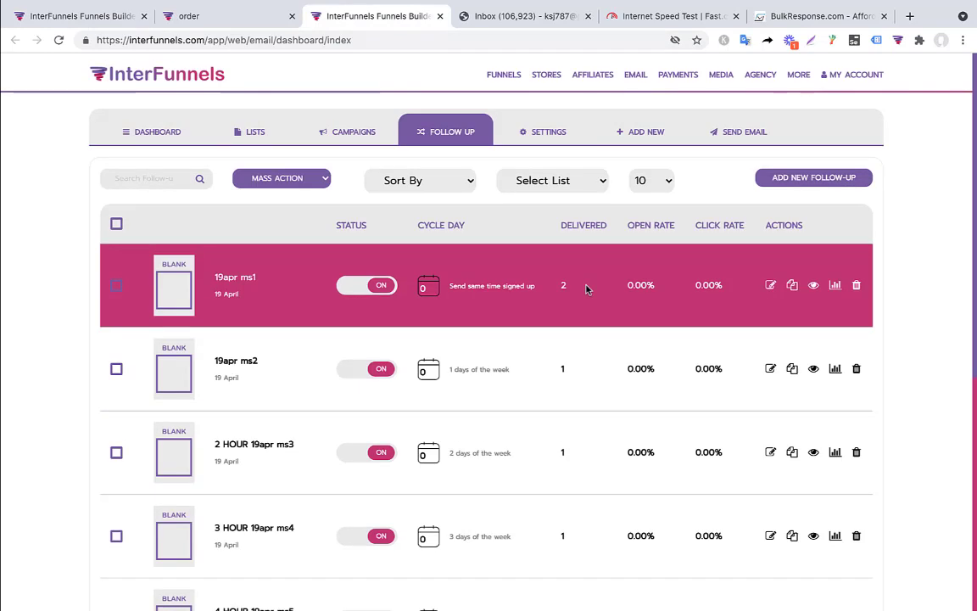
click(852, 78)
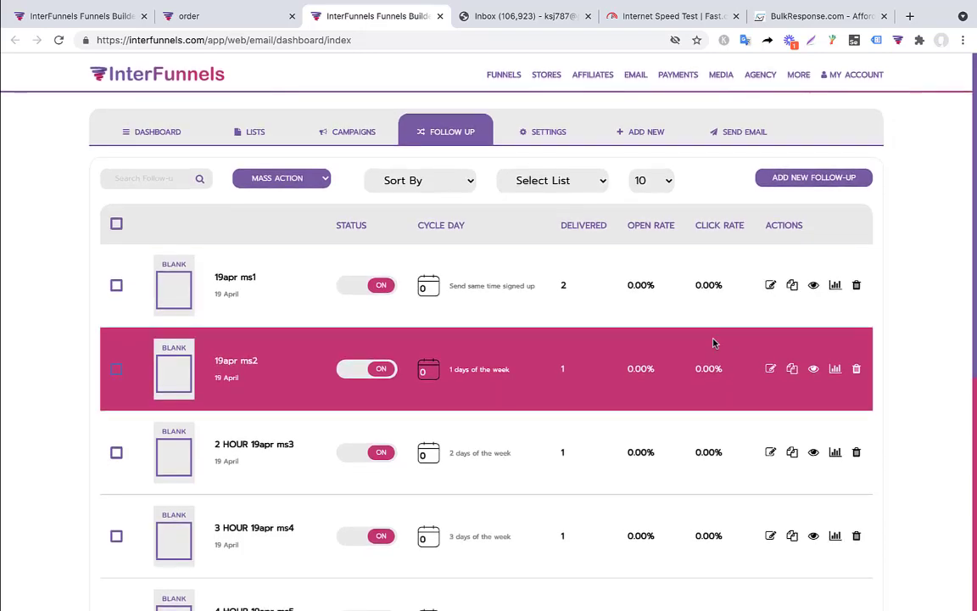
click(347, 138)
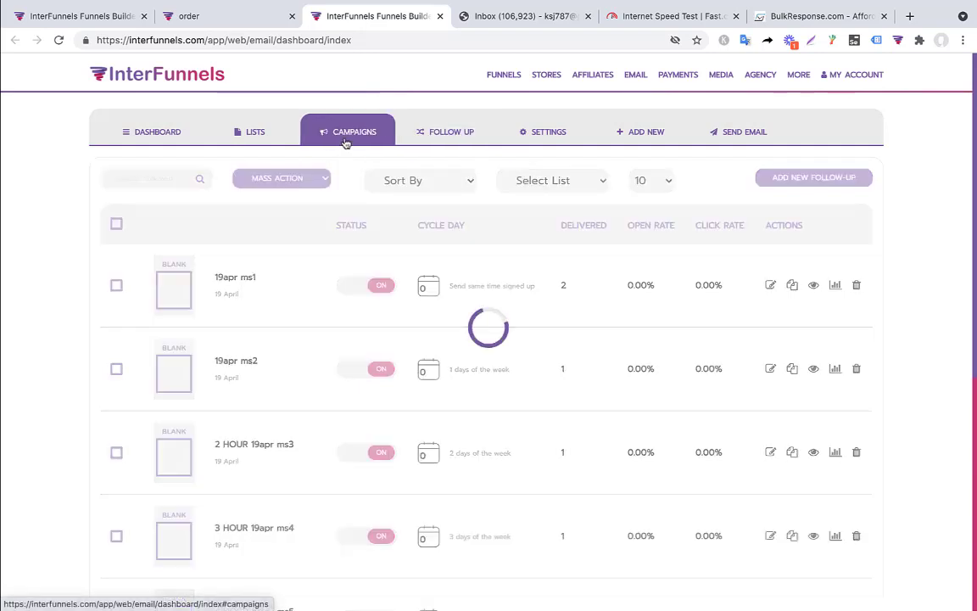